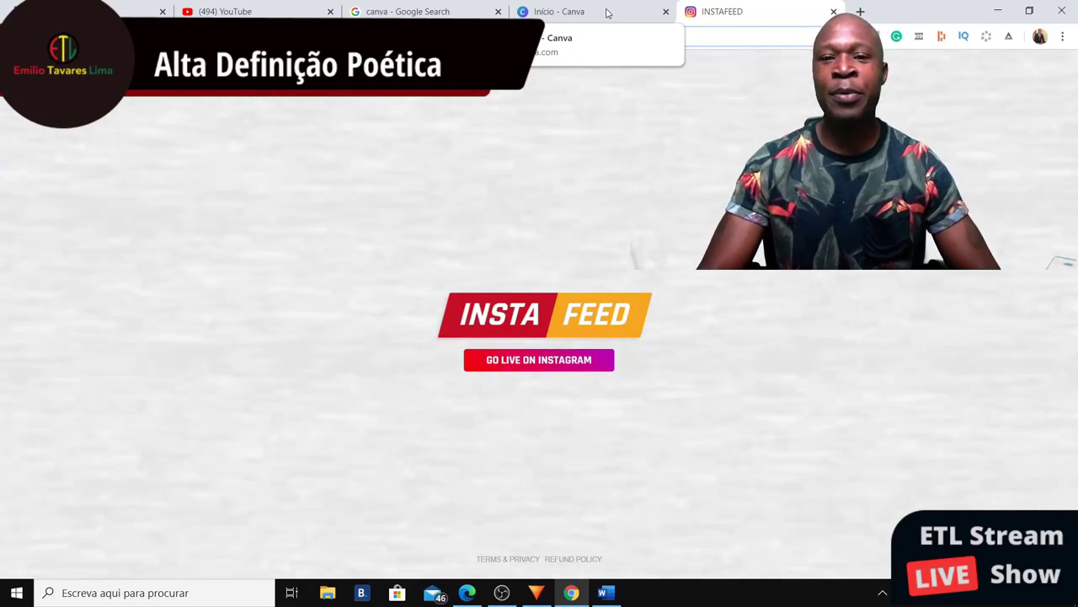
Step: After glancing at the Canva tab, start GO LIVE ON INSTAGRAM in InstaFeed to reach the RTMP page
click(607, 13)
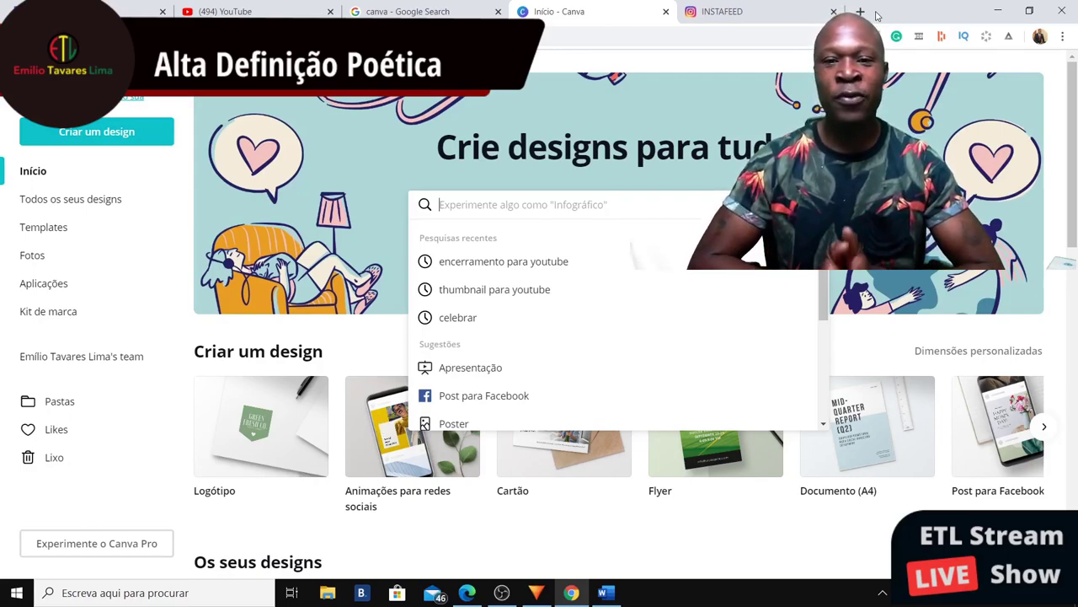
click(776, 14)
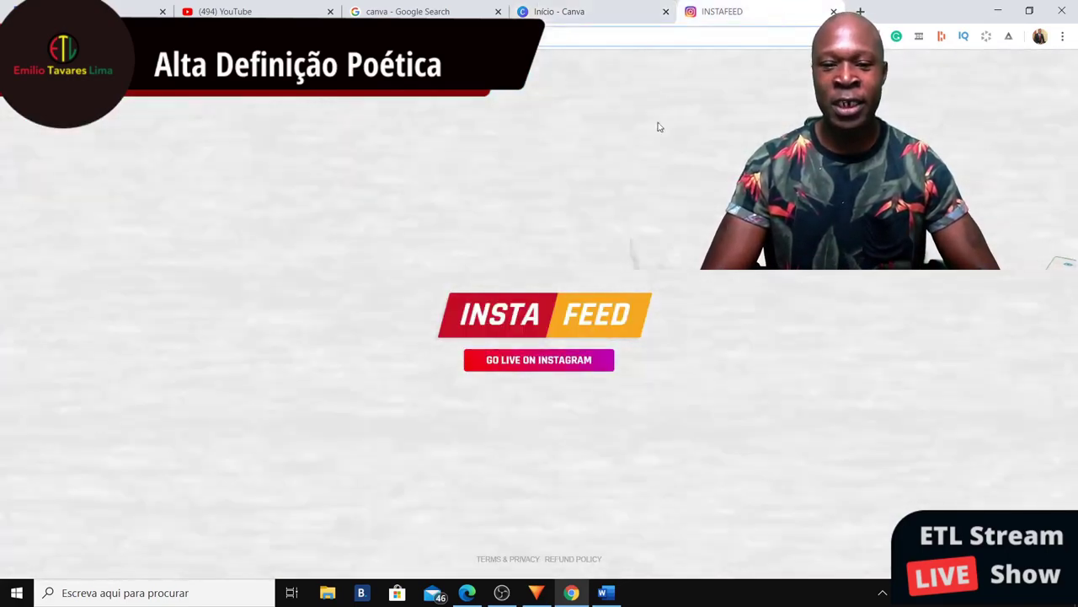
click(567, 366)
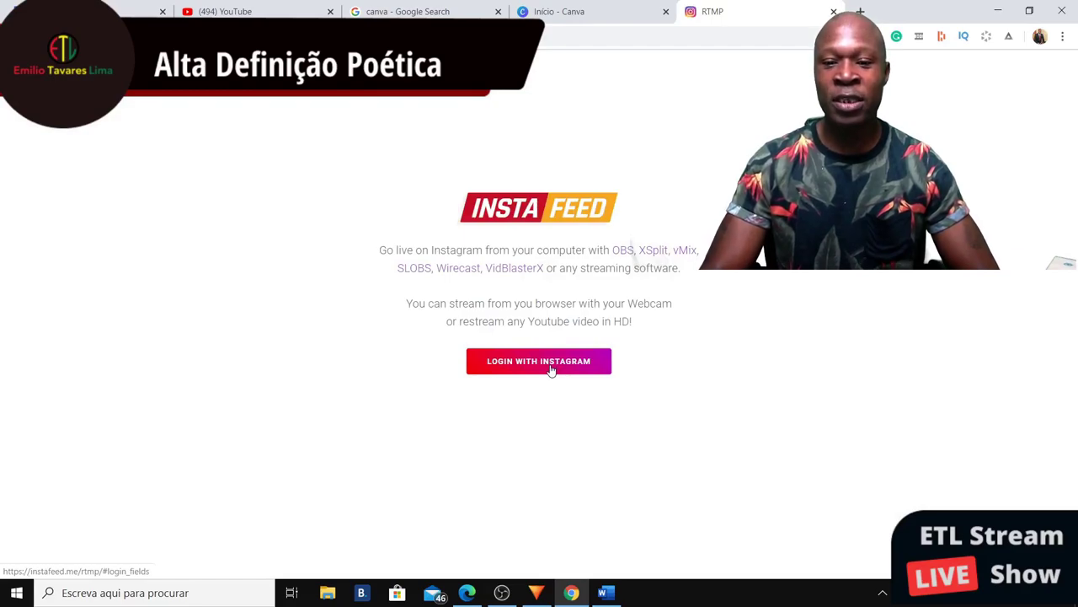
Step: Open InstaFeed's Login with Instagram form and focus the username field
click(549, 364)
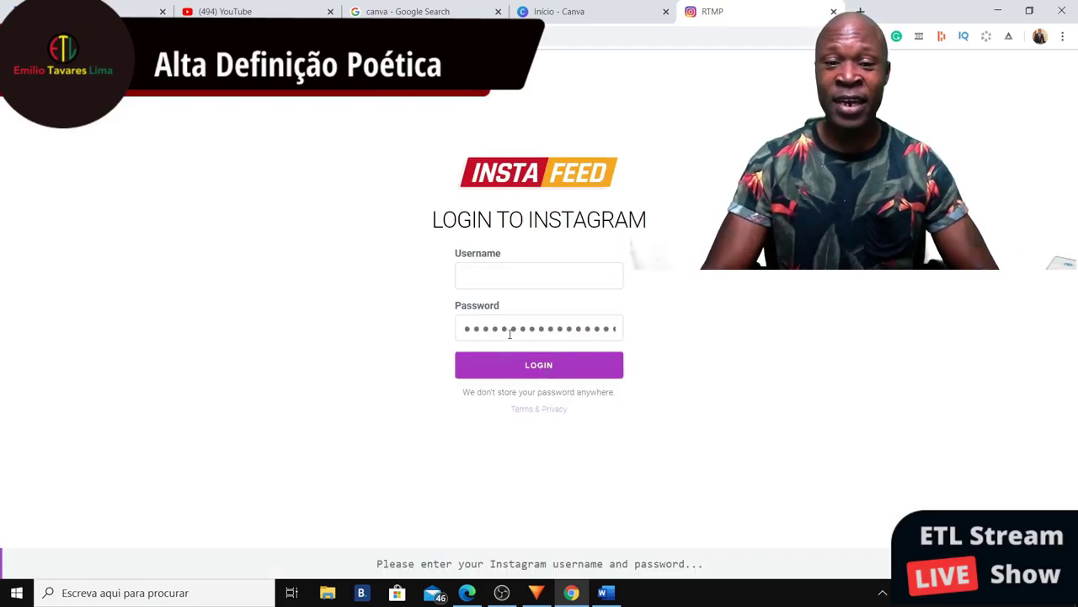
click(507, 274)
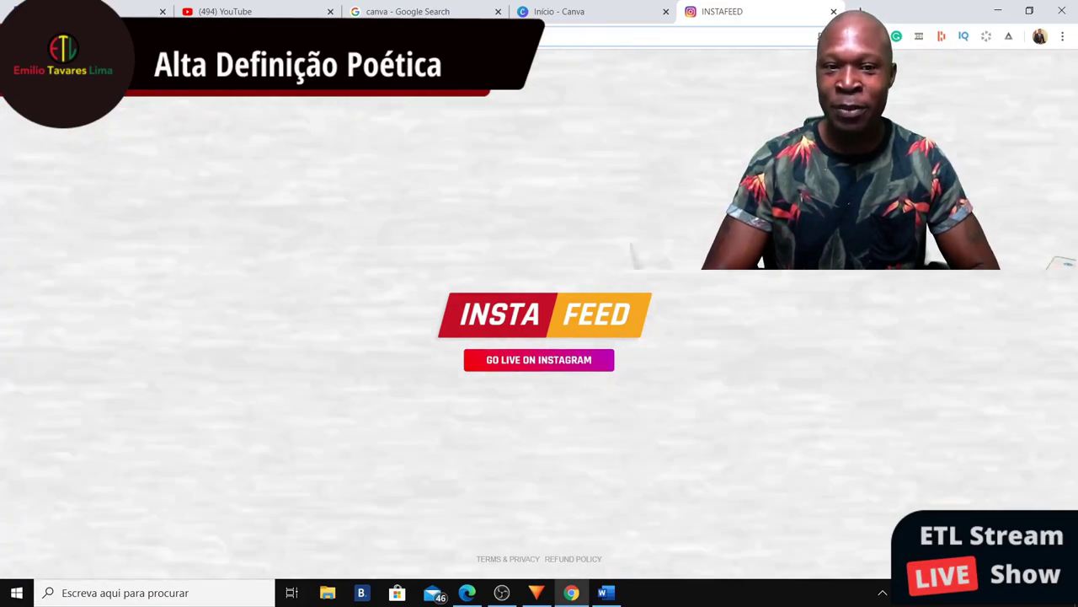
Step: Reveal InstaFeed's custom RTMP details, select the RTMPS server address and bring OBS Studio forward
click(532, 371)
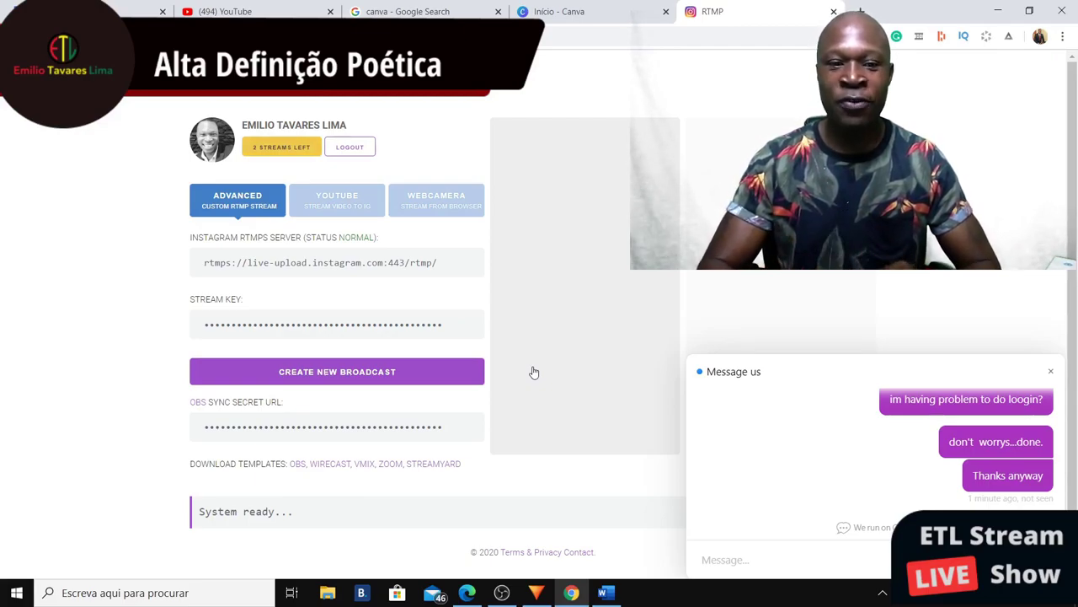
click(444, 273)
key(ctrl+c)
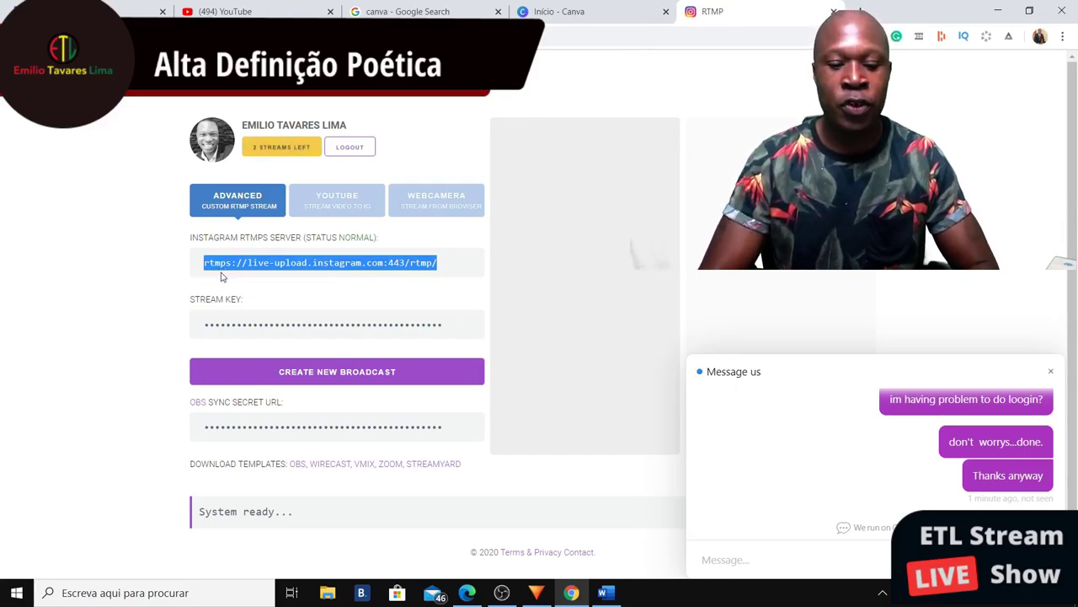
click(501, 594)
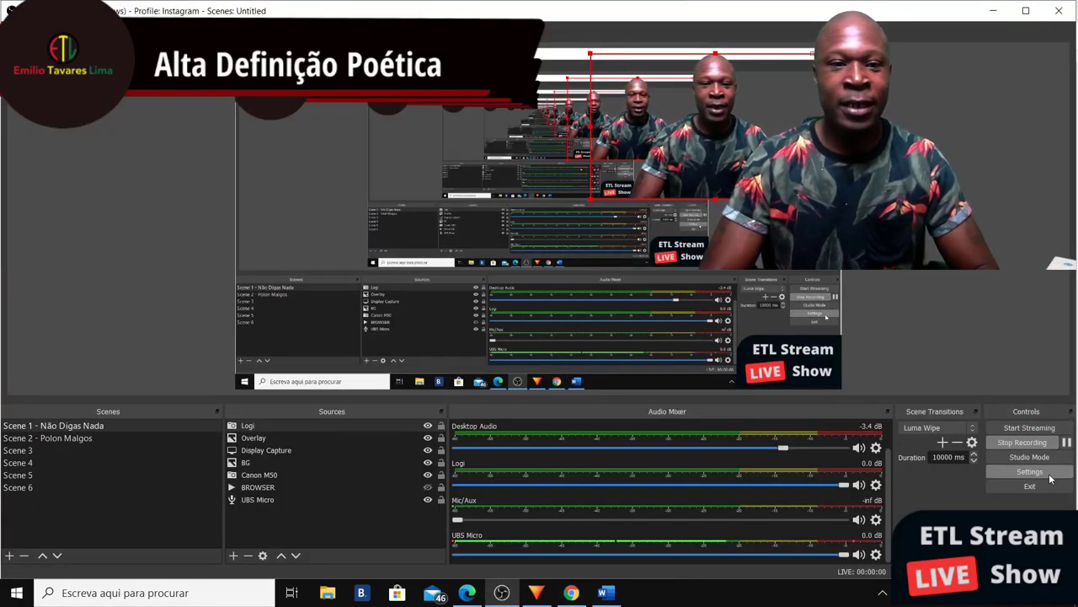
click(1049, 477)
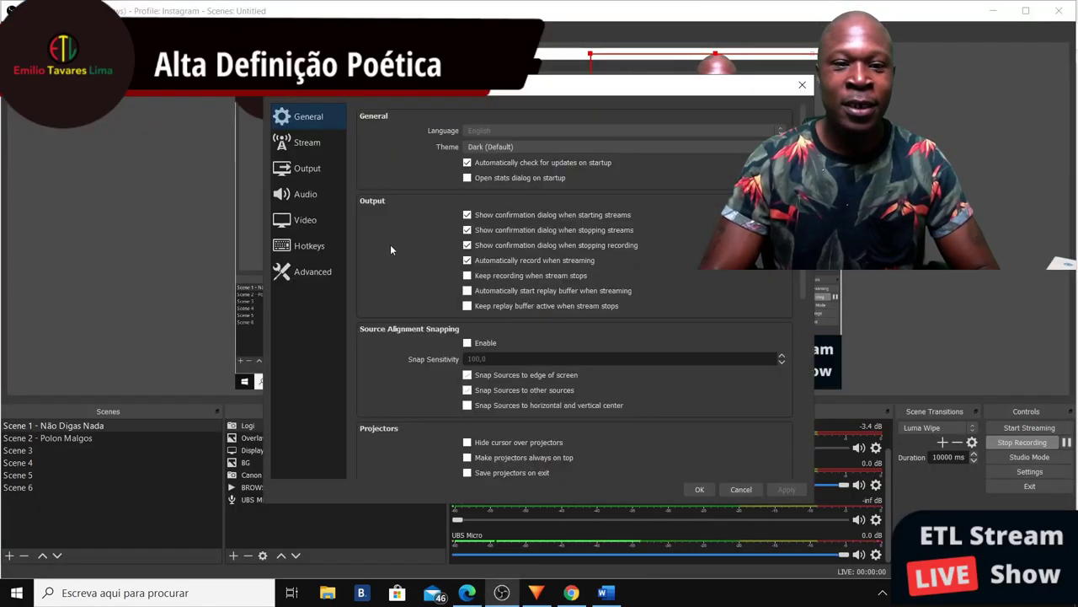
Step: Set OBS's stream Service to Custom with the pasted Instagram RTMPS server, then apply and save
click(322, 145)
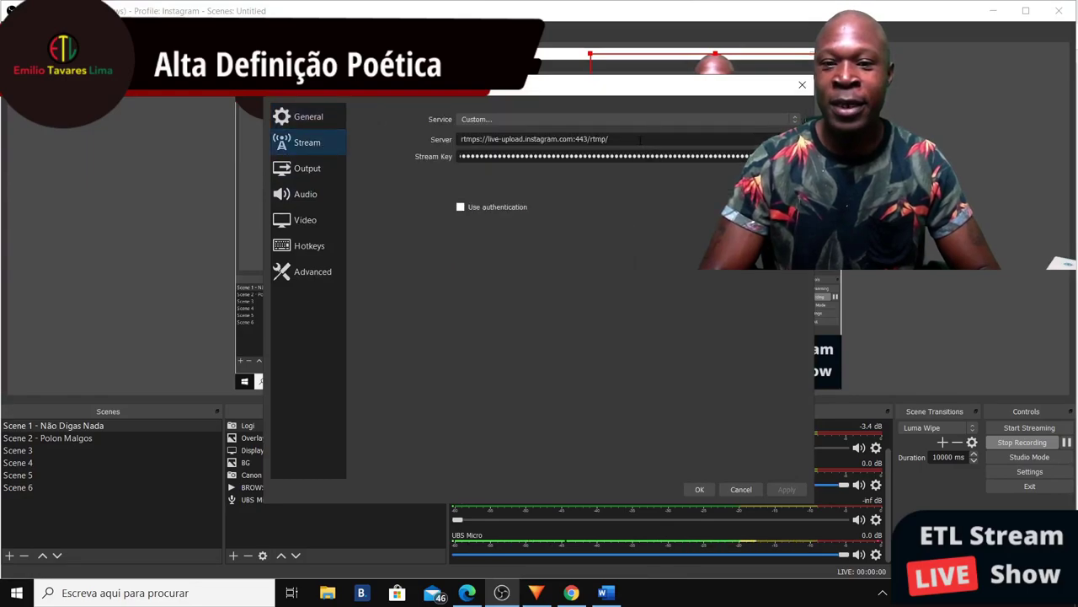
click(795, 121)
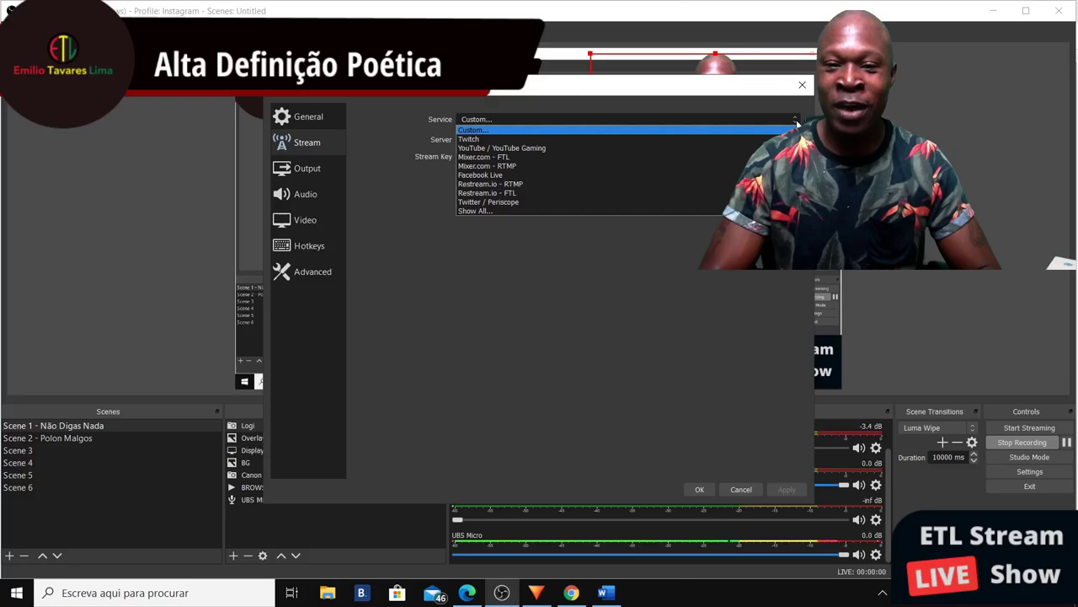
click(575, 131)
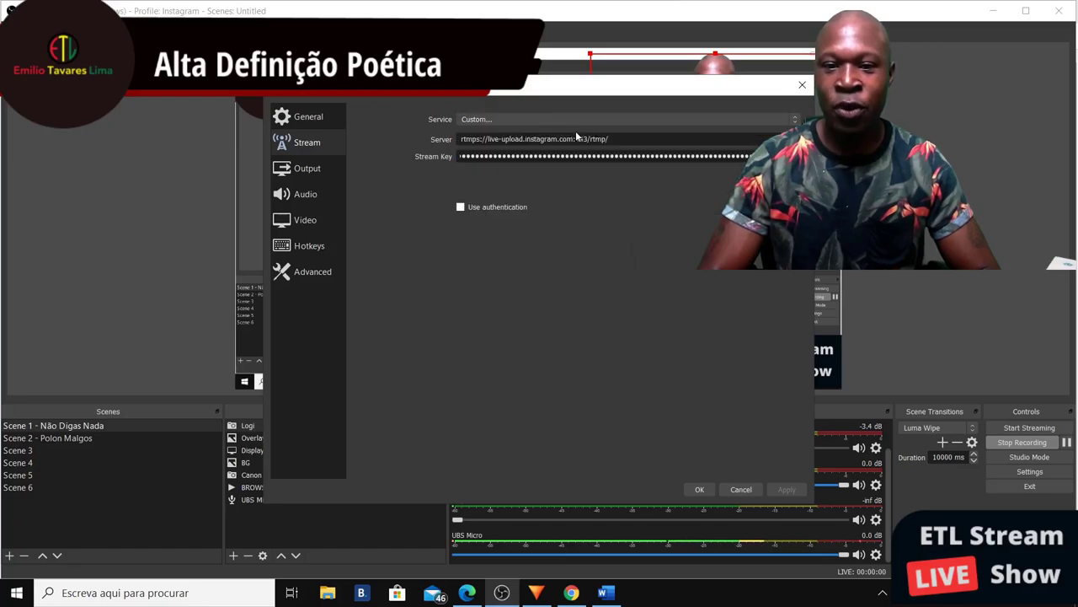
drag(610, 139, 396, 168)
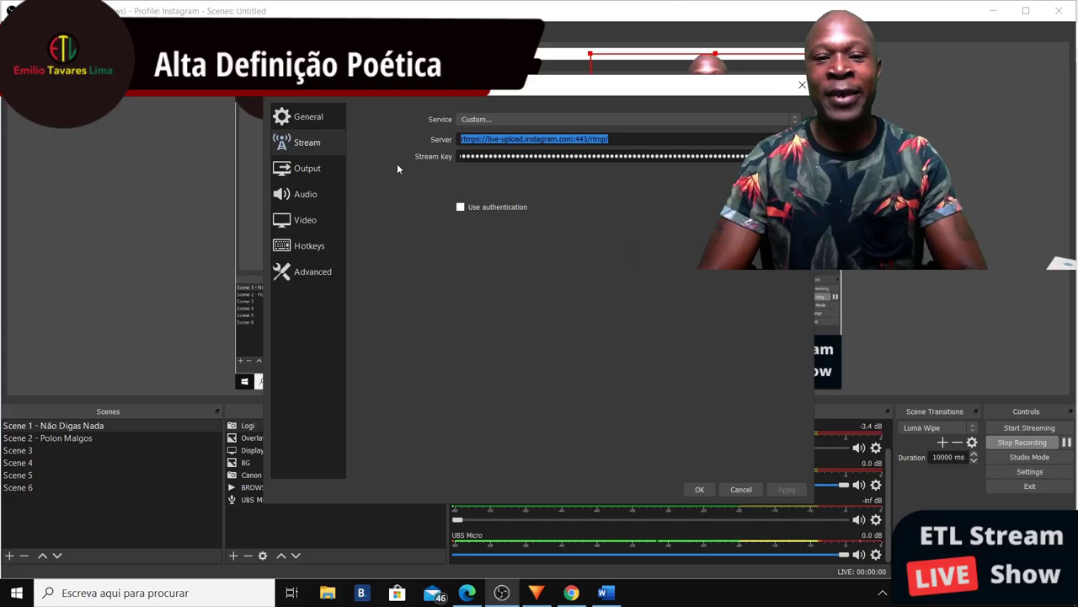
key(ctrl+v)
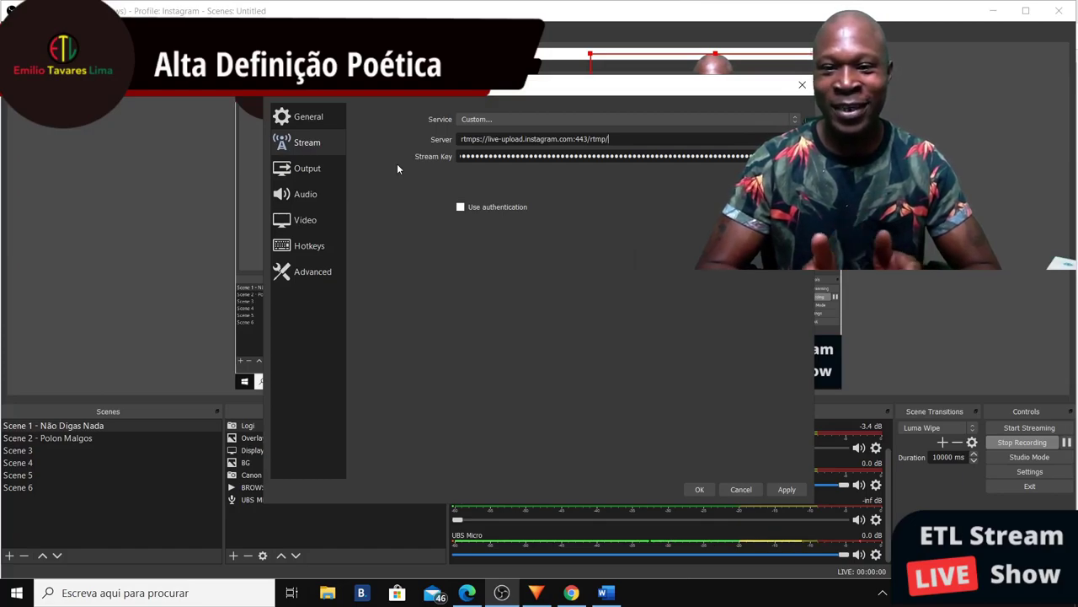
click(787, 489)
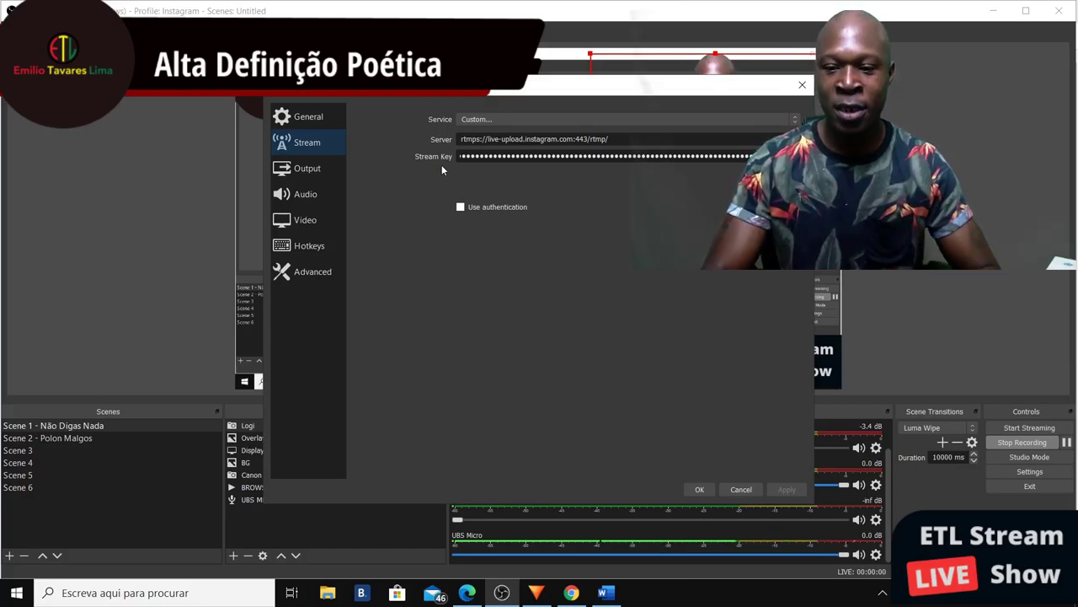
click(699, 489)
mouse_move(569, 596)
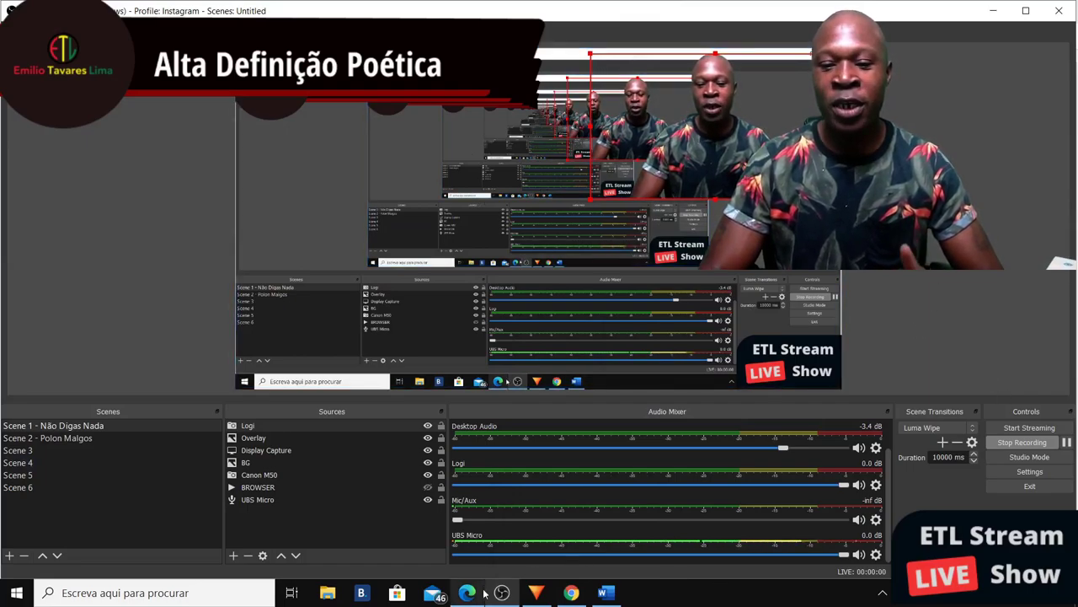
Step: Bring Chrome with InstaFeed's custom RTMP stream page back in front of OBS
mouse_move(504, 595)
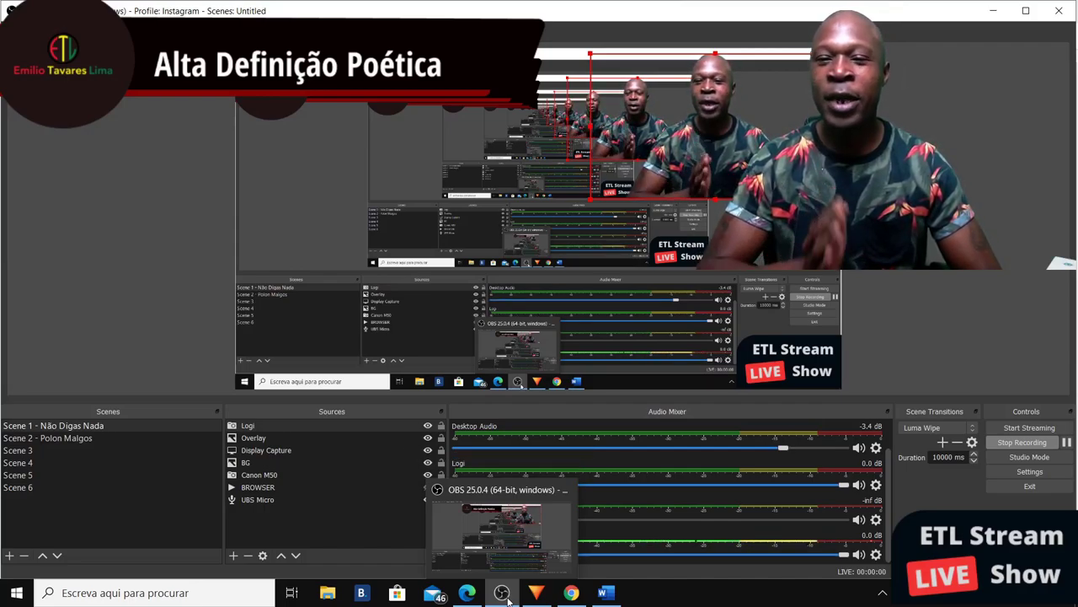
click(573, 594)
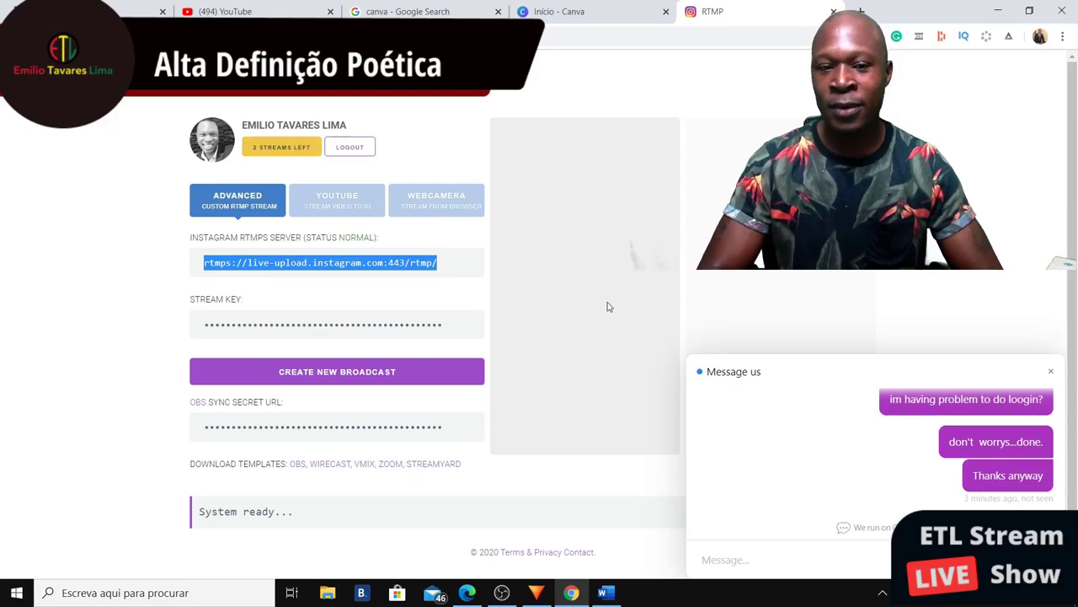
Step: Search Canva for 'insta' to show the História do Instagram templates, then minimize Chrome
click(594, 14)
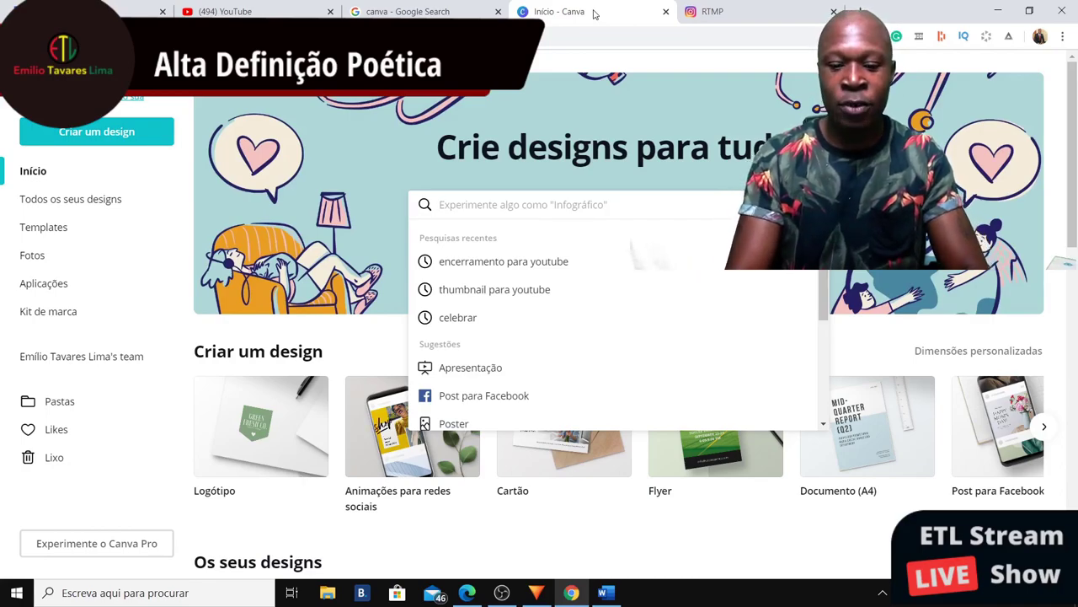
text(insta)
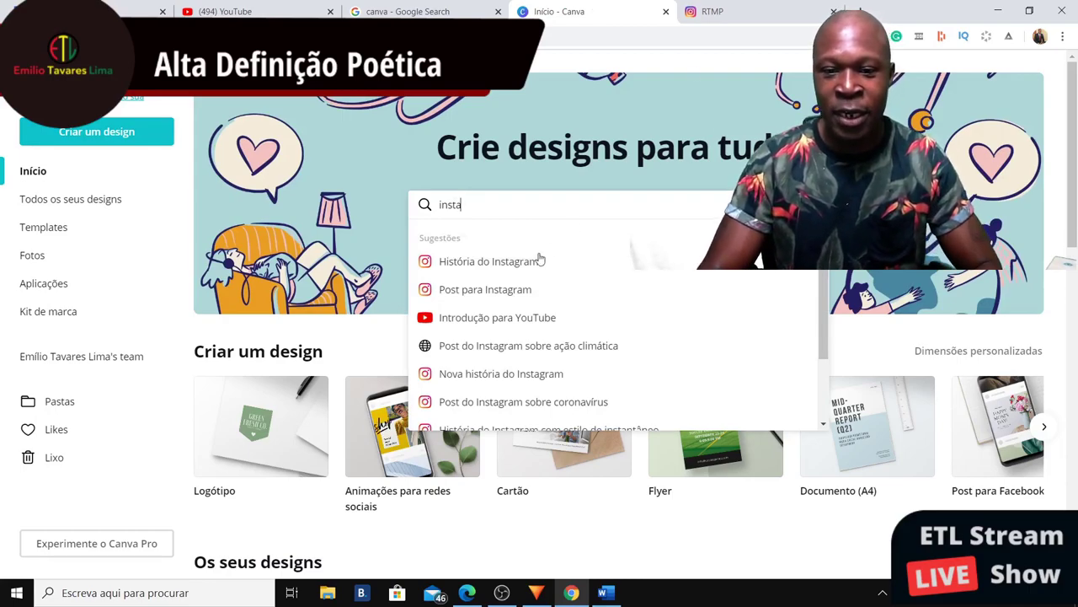
click(498, 277)
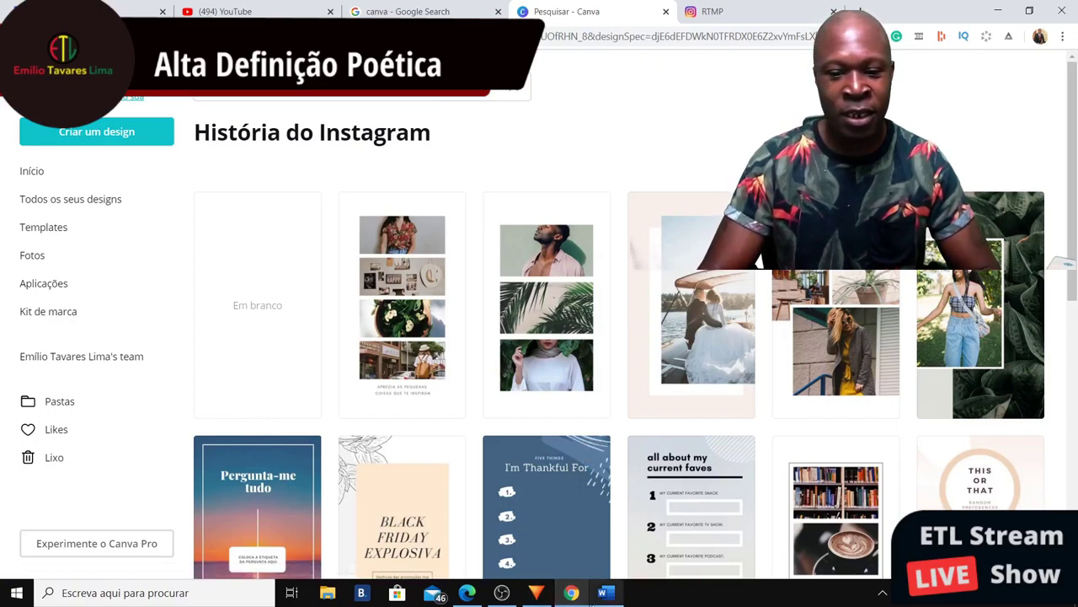
mouse_move(600, 594)
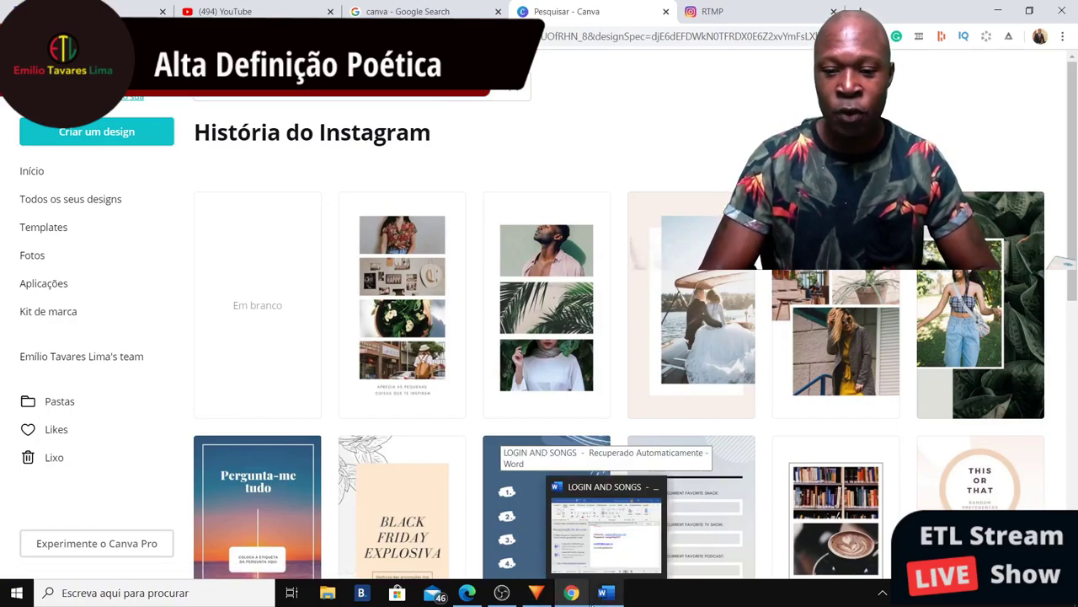
click(999, 10)
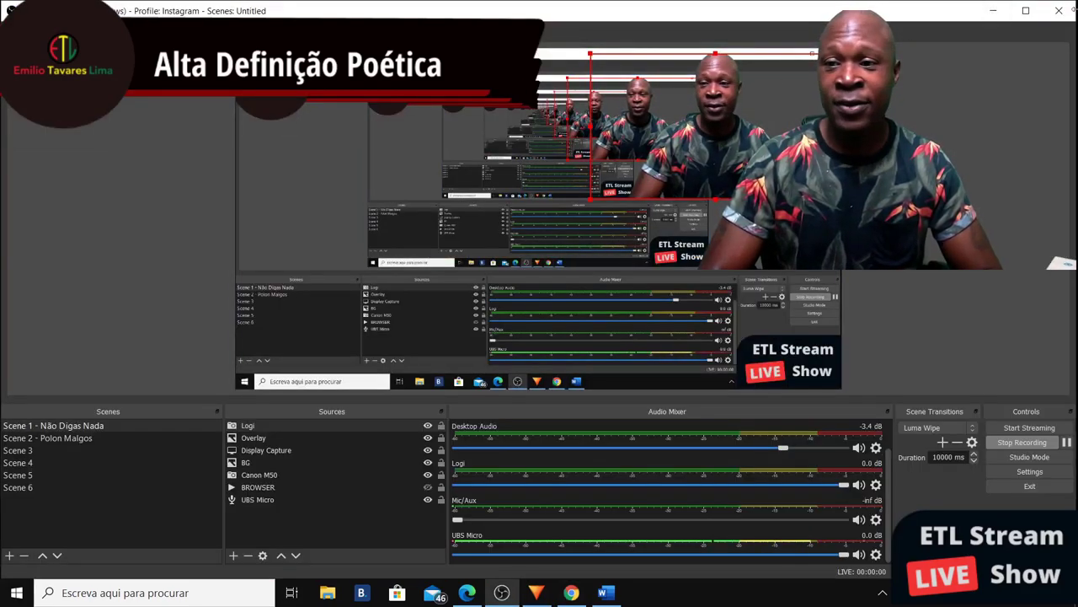
Step: Choose Launch Anyway at the 'OBS is already running' warning and bring up the new OBS window
click(994, 12)
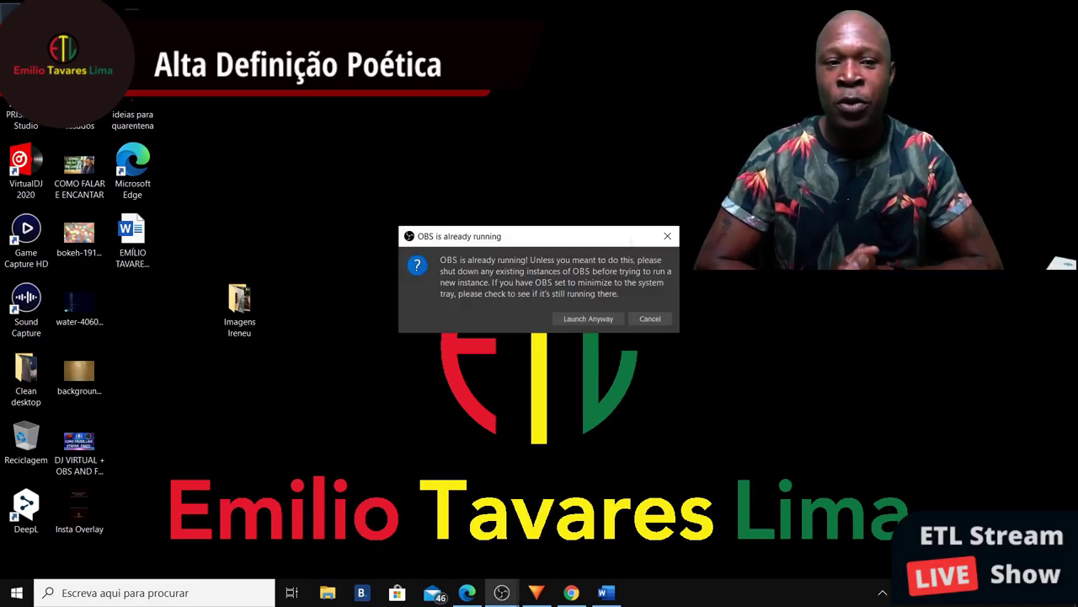
click(594, 322)
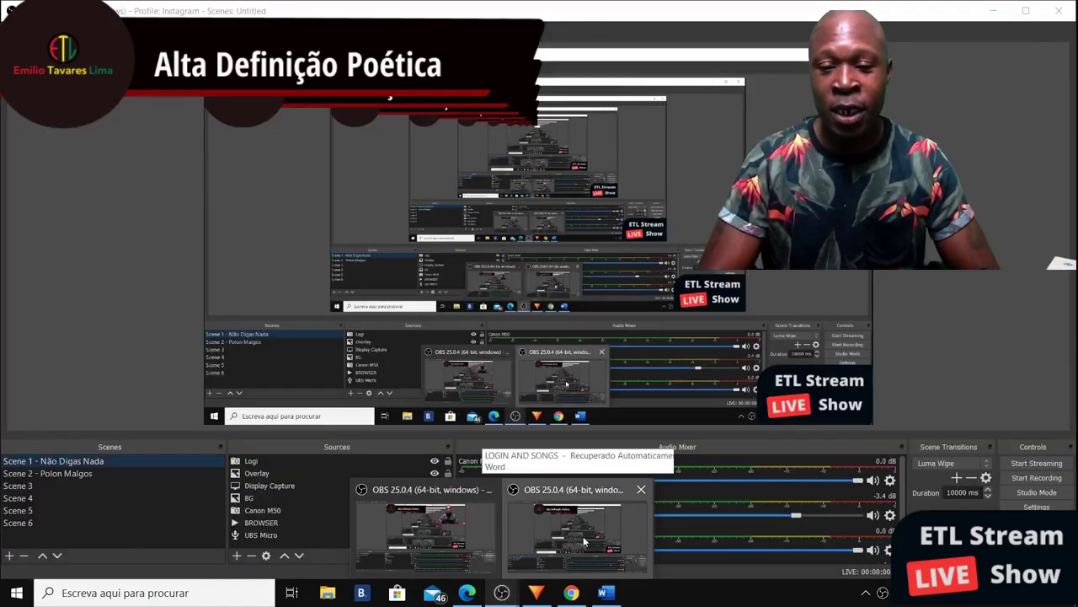
click(583, 536)
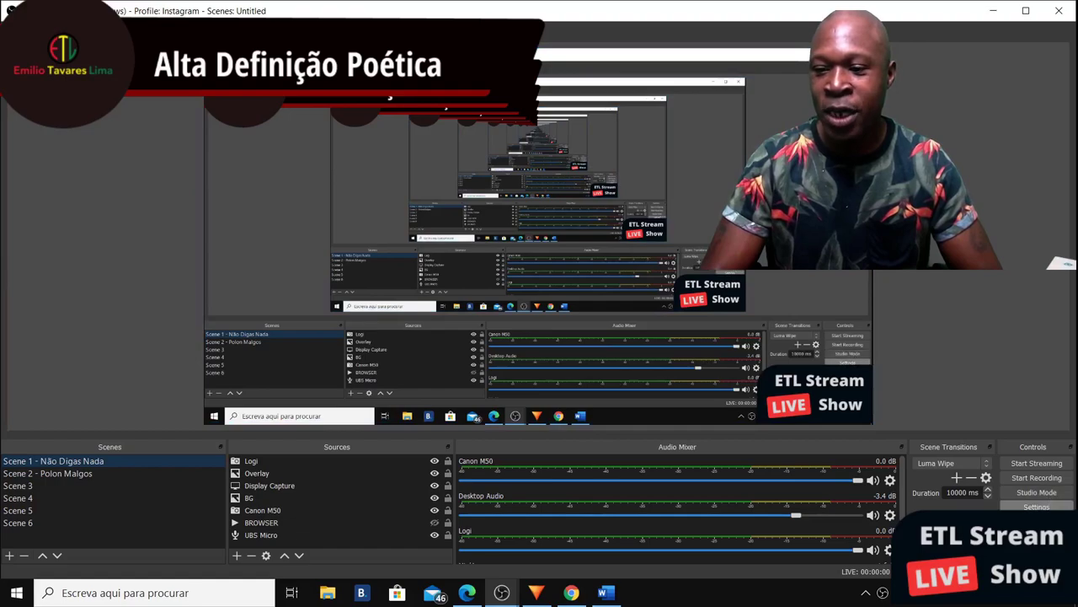
Step: Set both Base (Canvas) and Output (Scaled) resolution to 1080x1920 in OBS video settings
click(1036, 506)
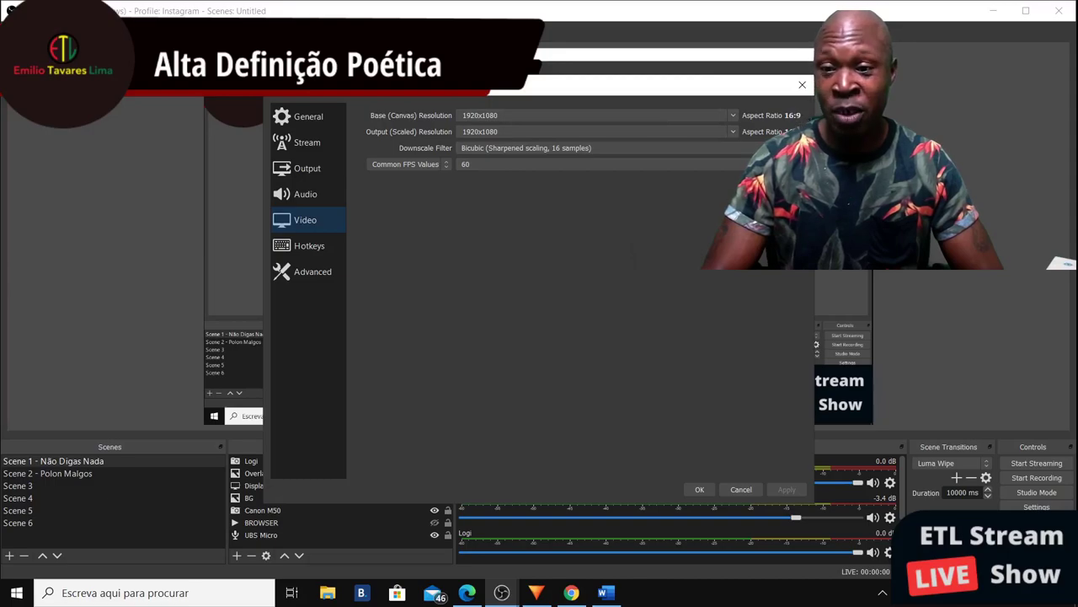
click(642, 116)
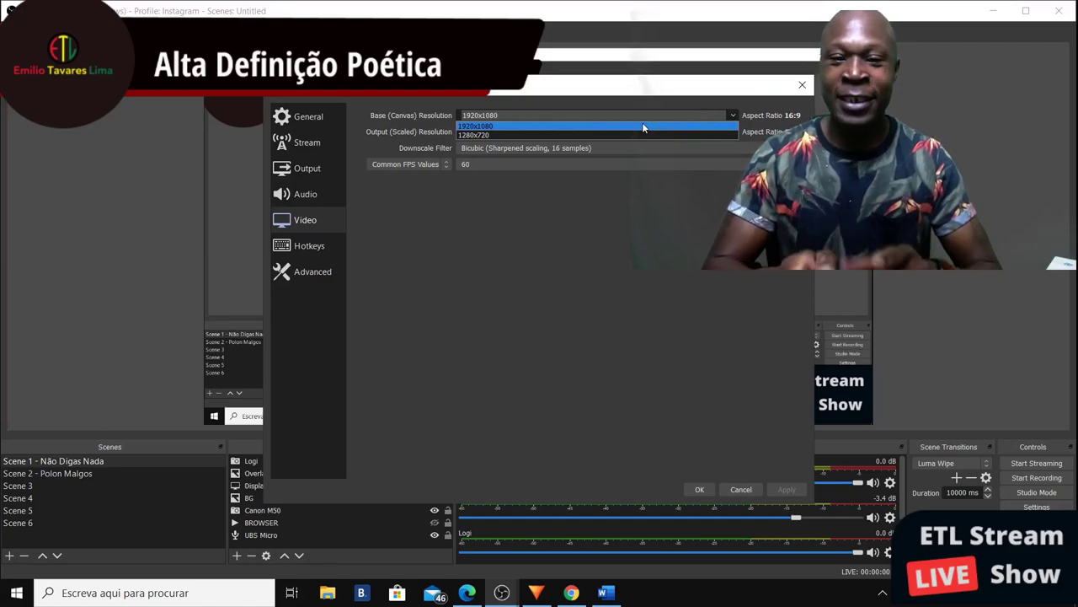
click(625, 114)
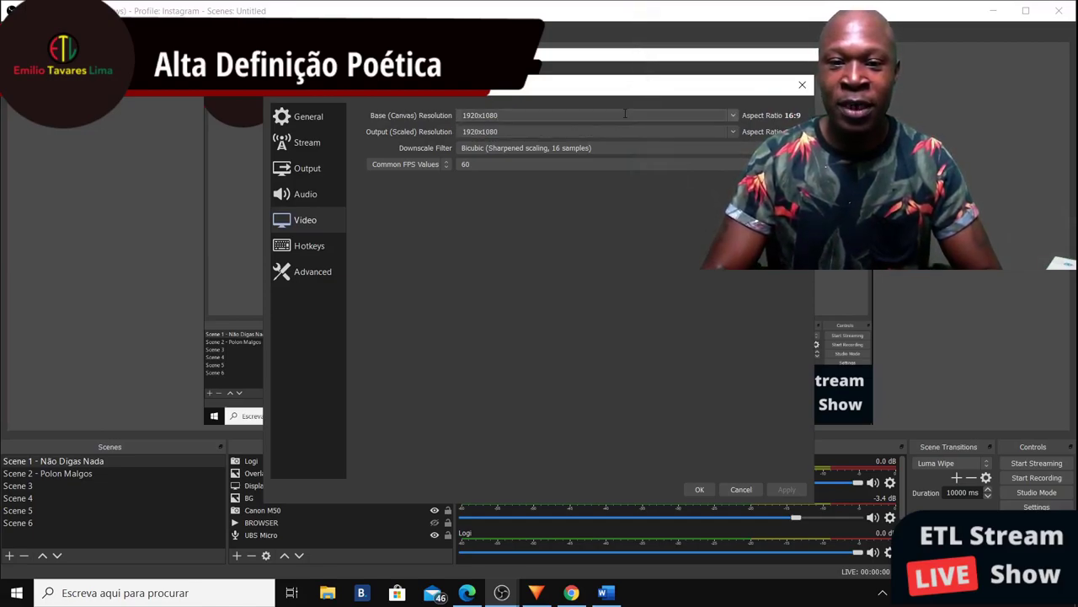
key(BackSpace)
key(BackSpace)
key(BackSpace)
key(BackSpace)
key(BackSpace)
key(BackSpace)
key(BackSpace)
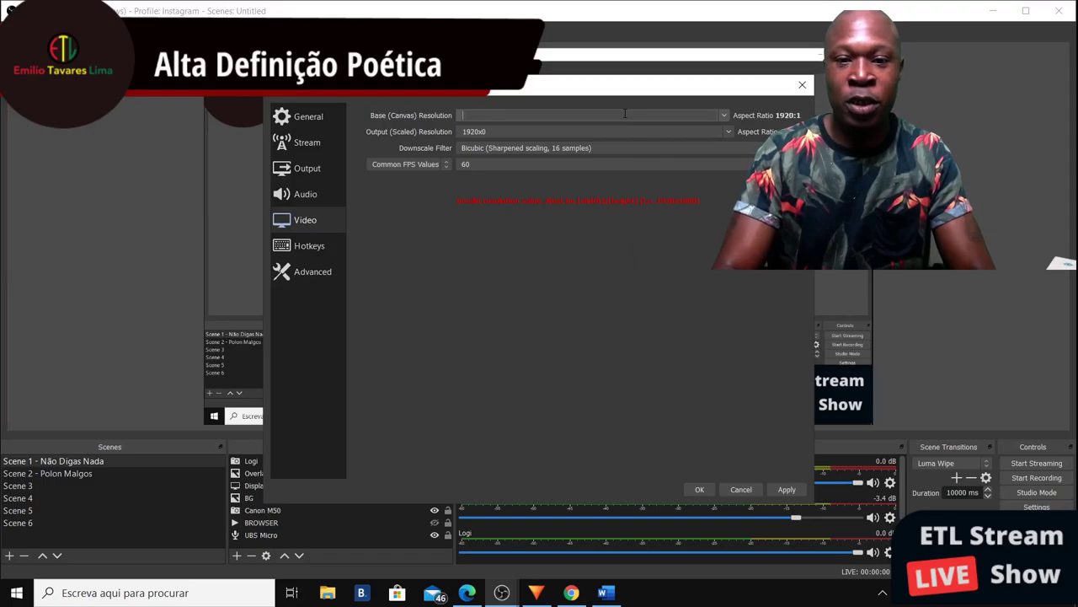
key(BackSpace)
text(080)
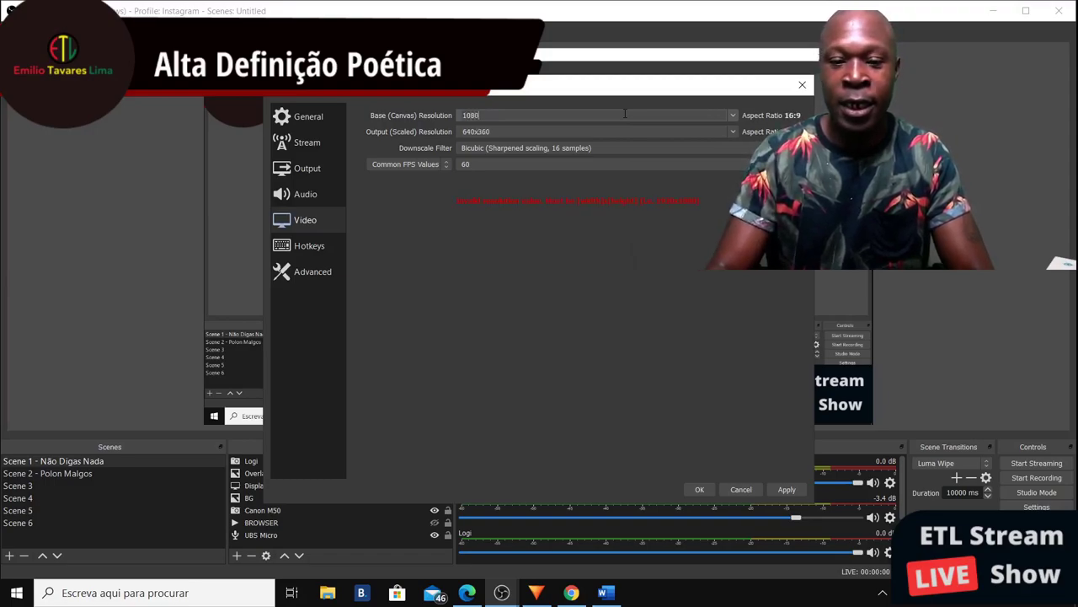
text(x1920)
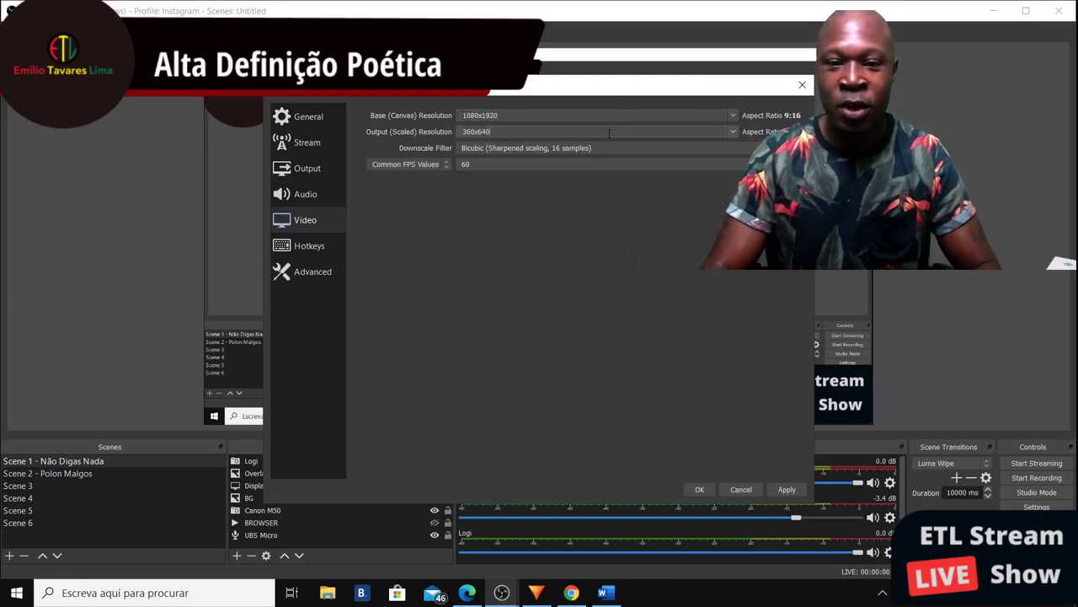
click(731, 135)
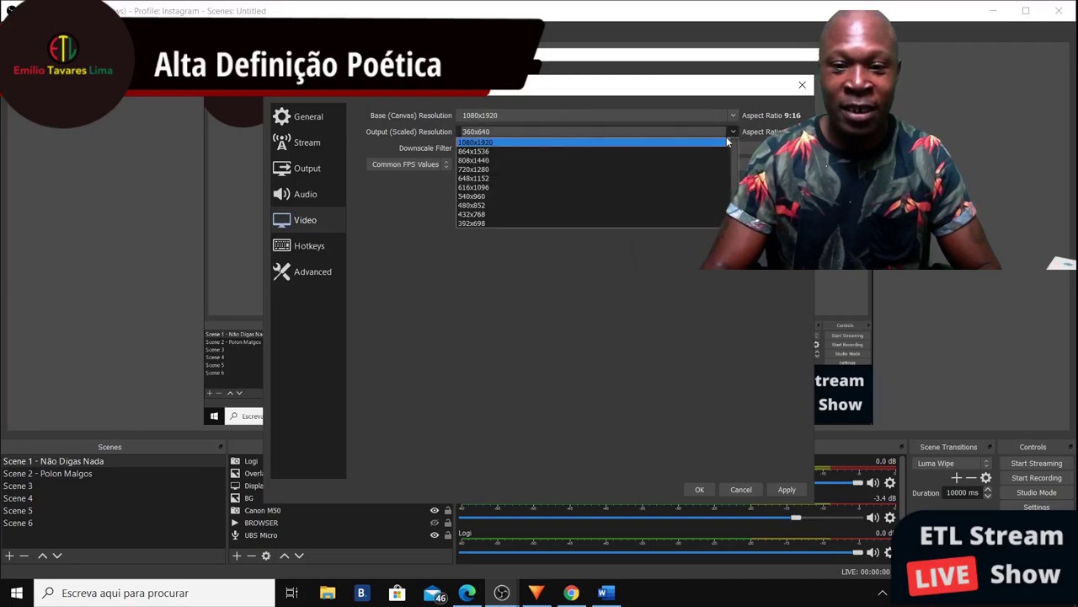
click(654, 142)
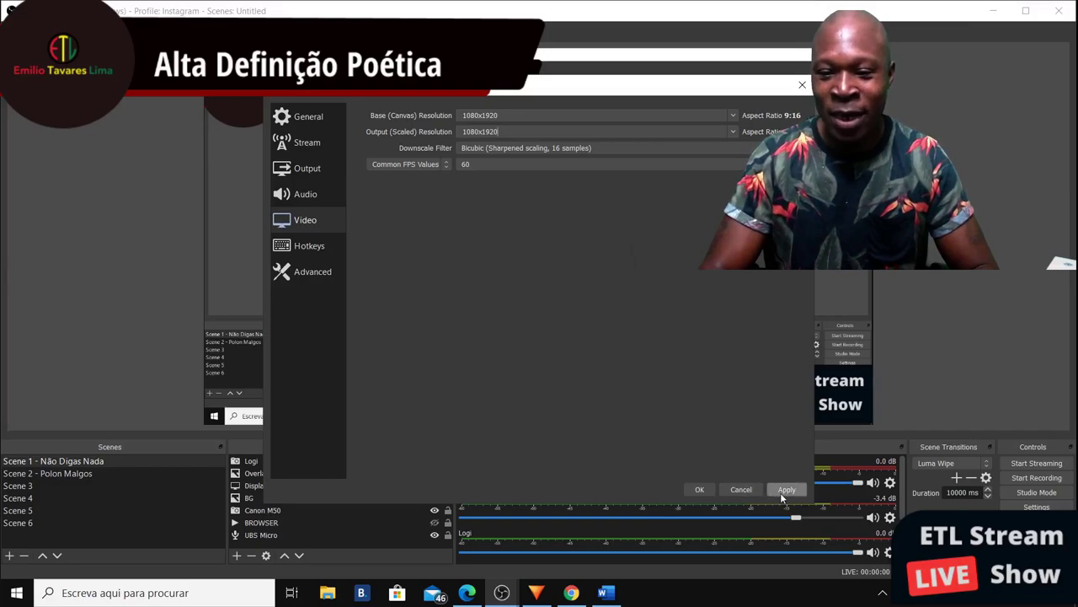
click(705, 488)
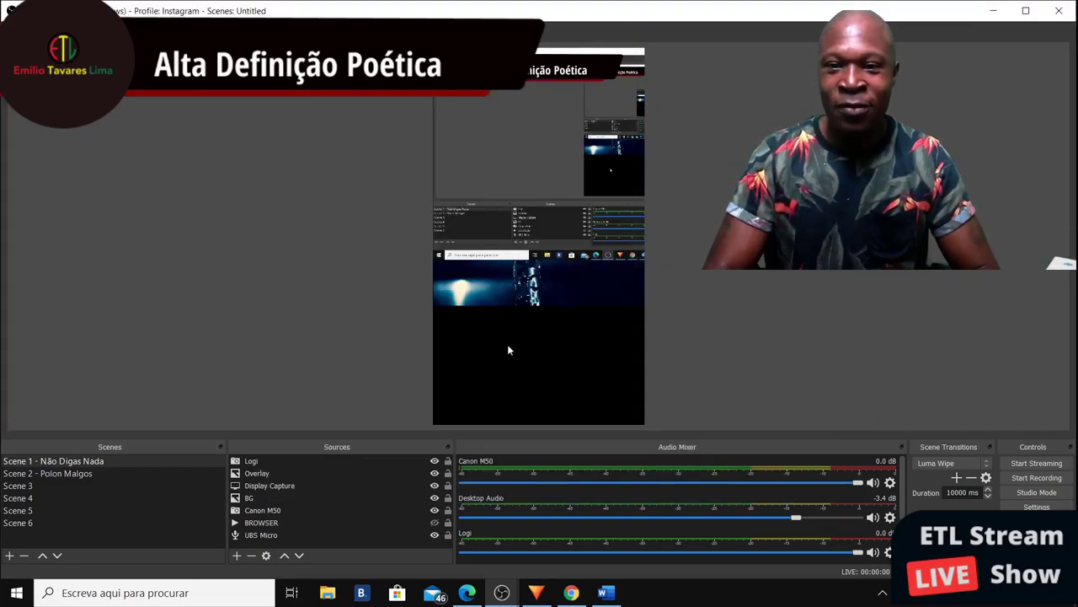
Step: Toggle the Overlay source's visibility off in the Sources panel
click(434, 473)
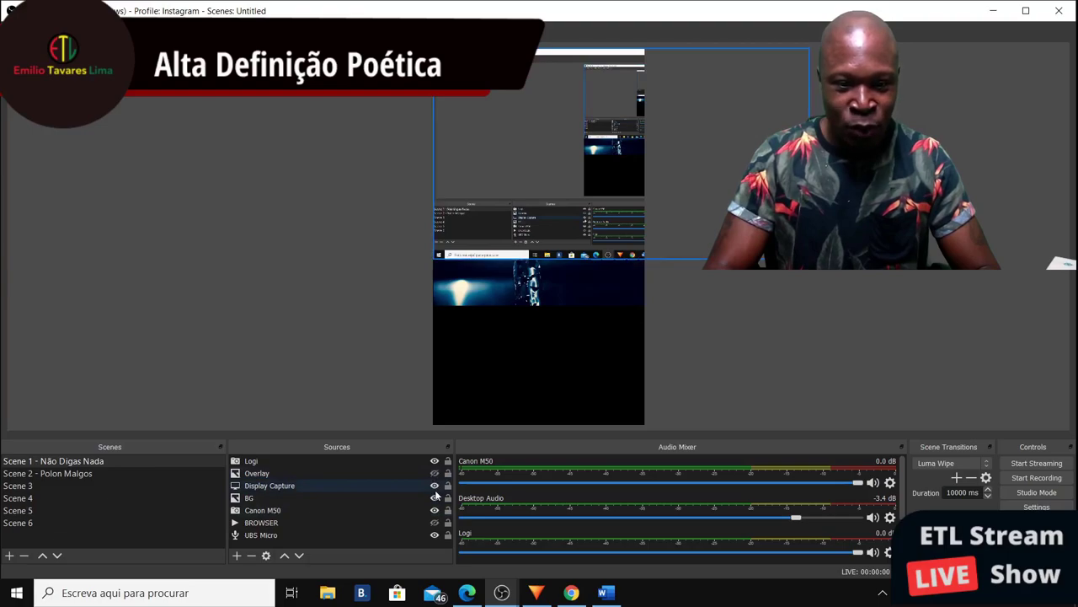
Step: Hide Display Capture and add a new Image source named 'insta overlay'
click(433, 490)
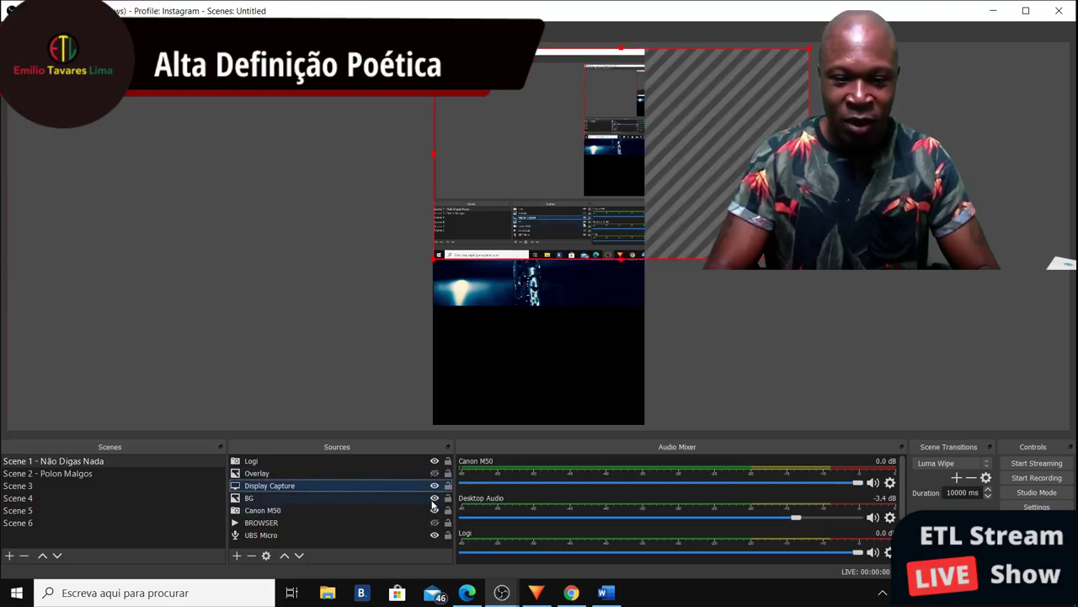
click(435, 486)
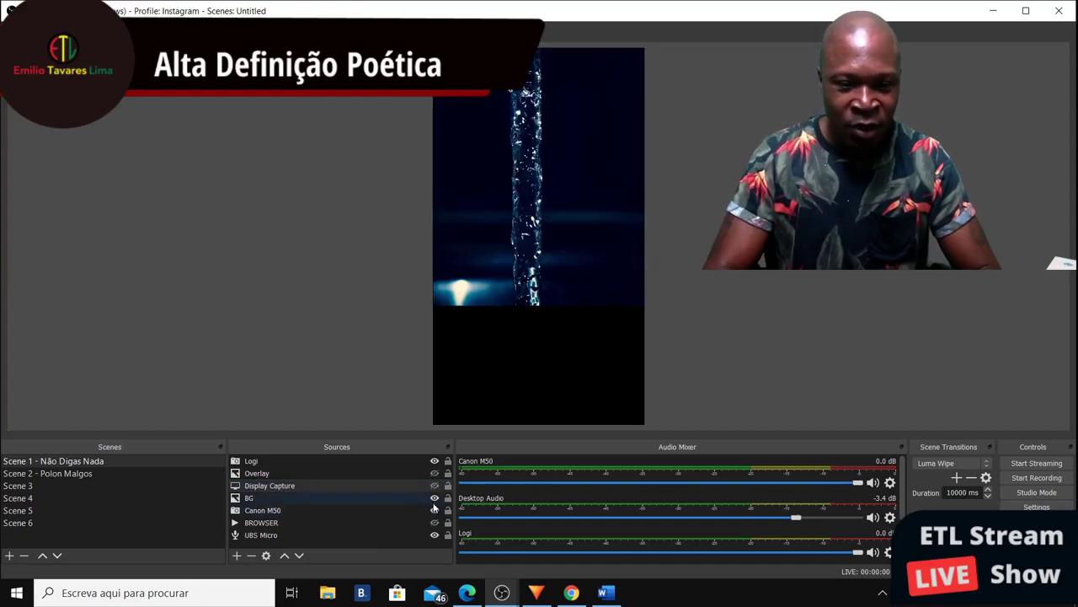
click(236, 556)
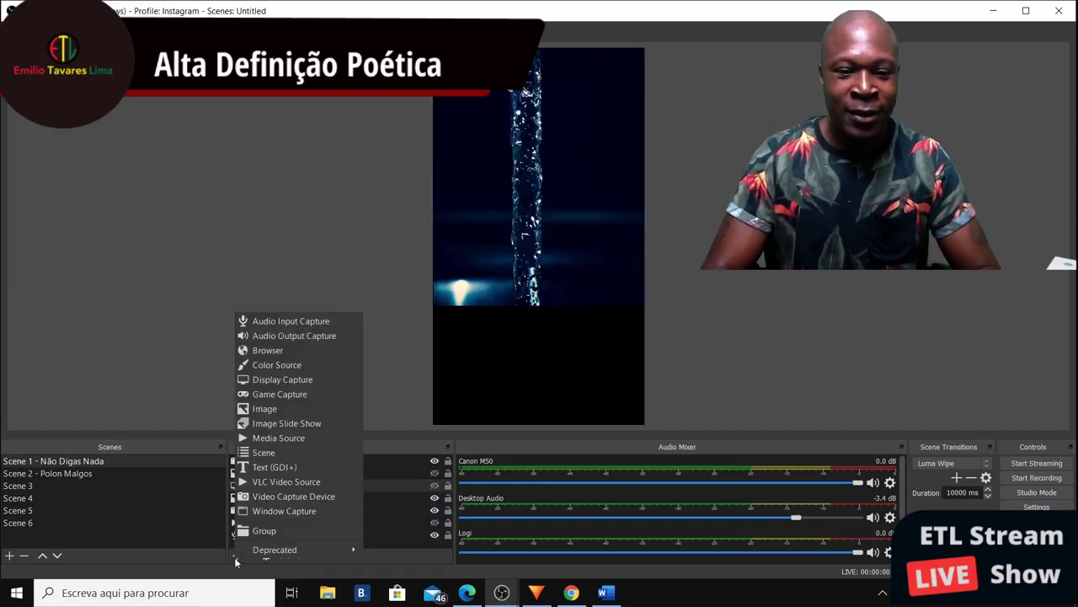
click(278, 409)
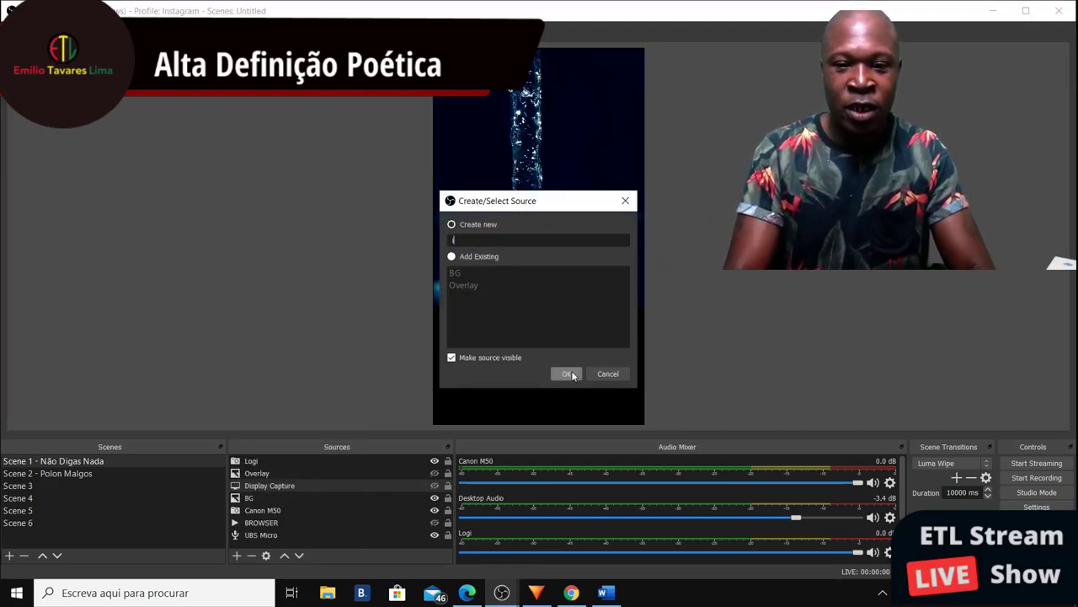
text(inst)
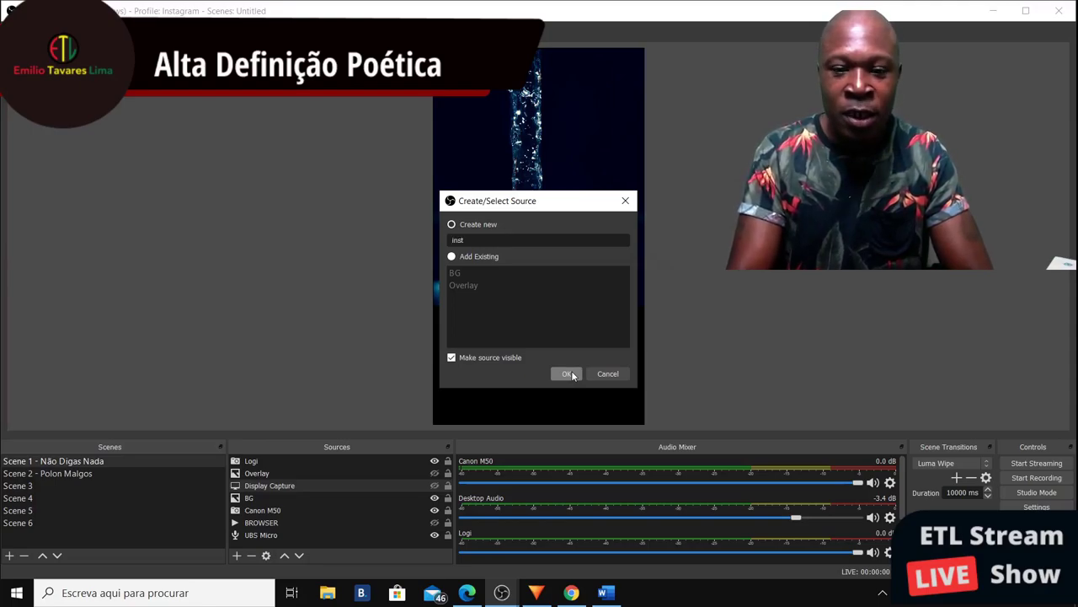
text(a overlay)
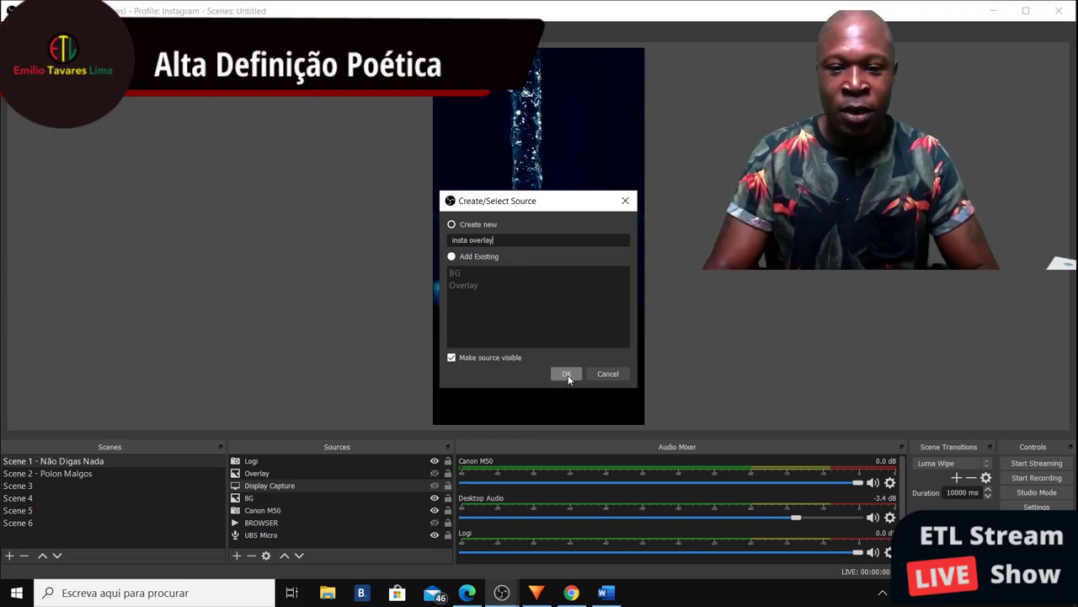
click(567, 374)
Step: Load the insta overlay picture from the Transferências folder as the source's image
click(671, 339)
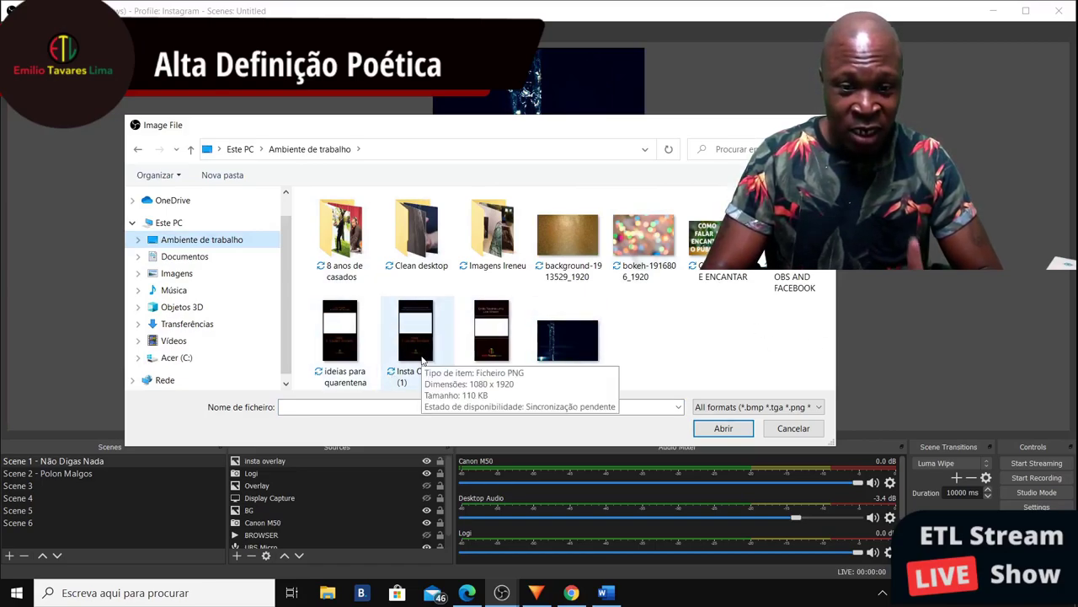
click(203, 225)
double_click(595, 240)
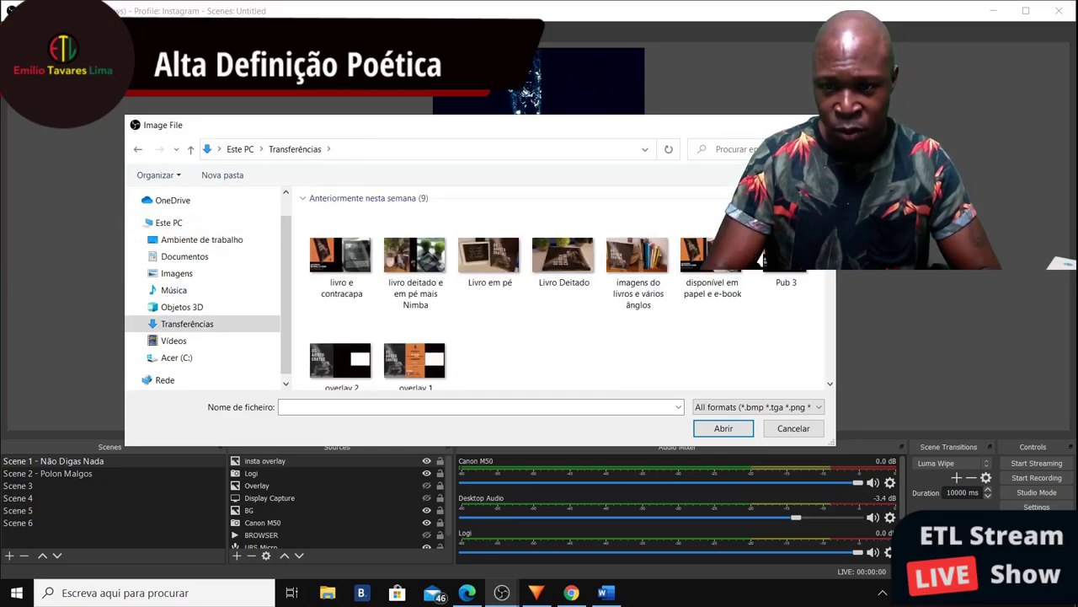
scroll(637, 317, down, 3)
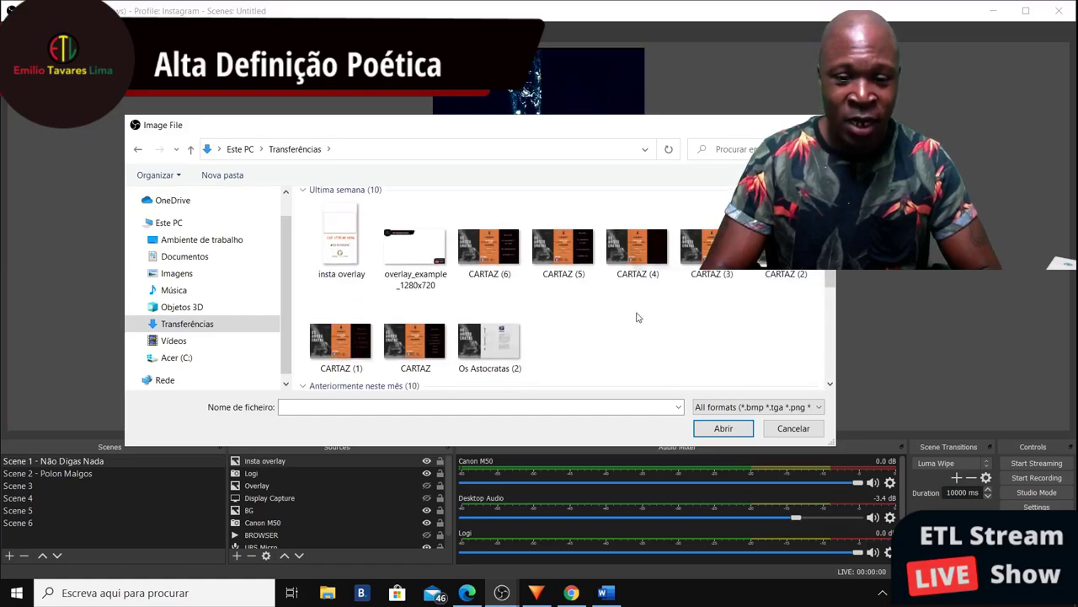
click(333, 253)
click(725, 430)
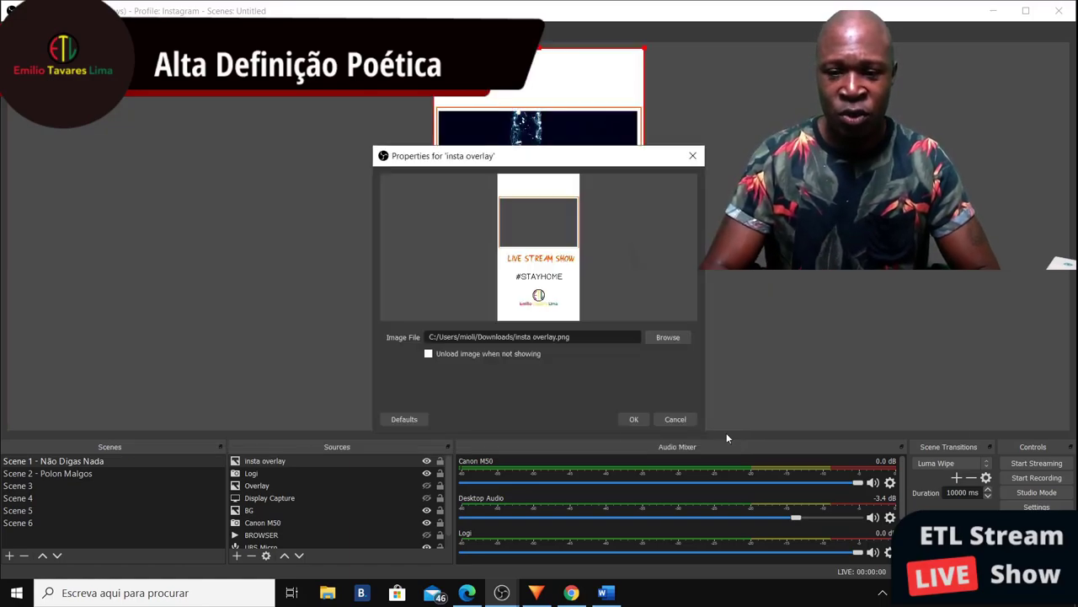
Step: Duplicate the Logi source and place it above insta overlay in the Sources list
click(639, 418)
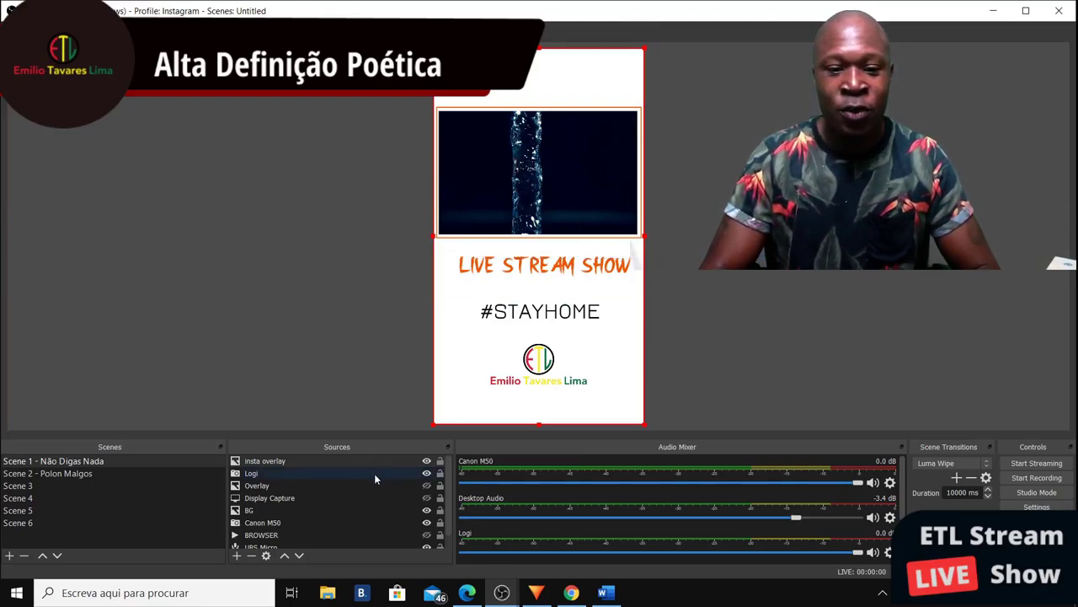
drag(372, 474, 366, 459)
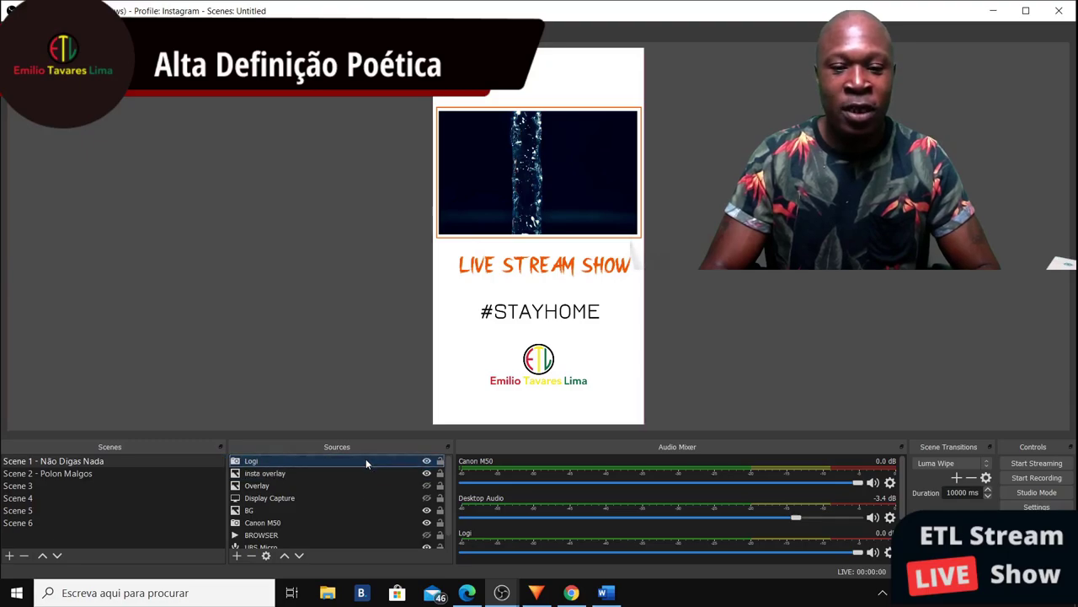
key(ctrl+v)
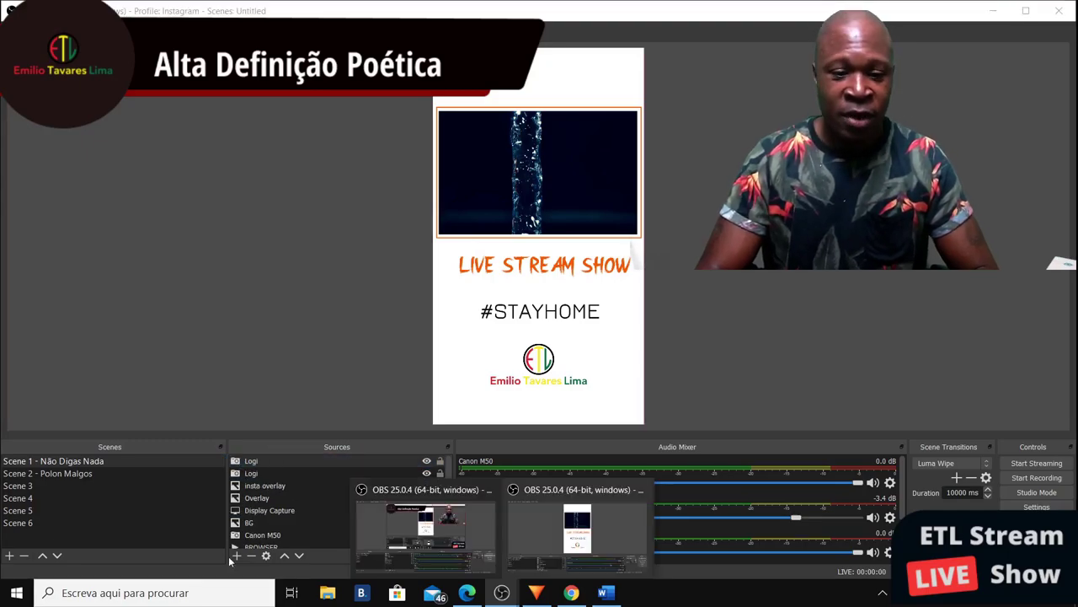
Step: Add an 'Obs camara' Video Capture Device using OBS-Camera at device default resolution, moved onto the canvas
click(236, 555)
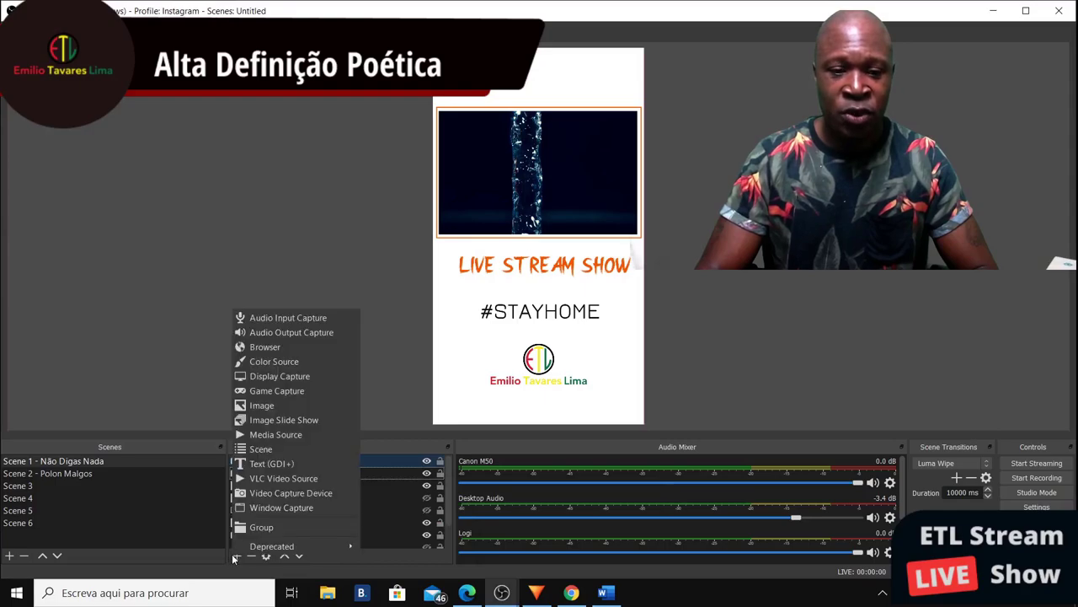
click(290, 492)
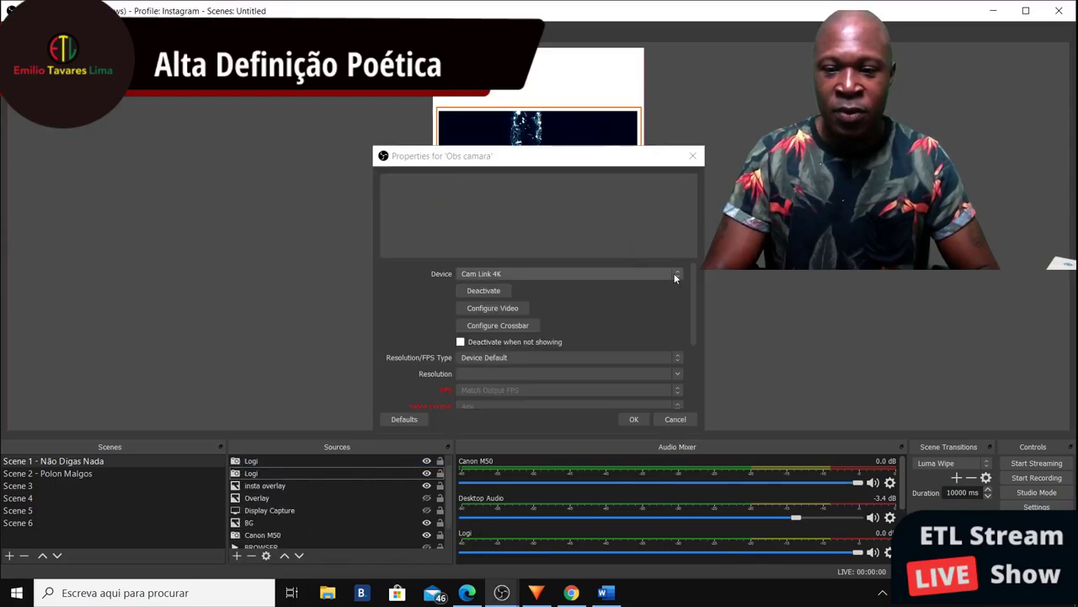
click(674, 273)
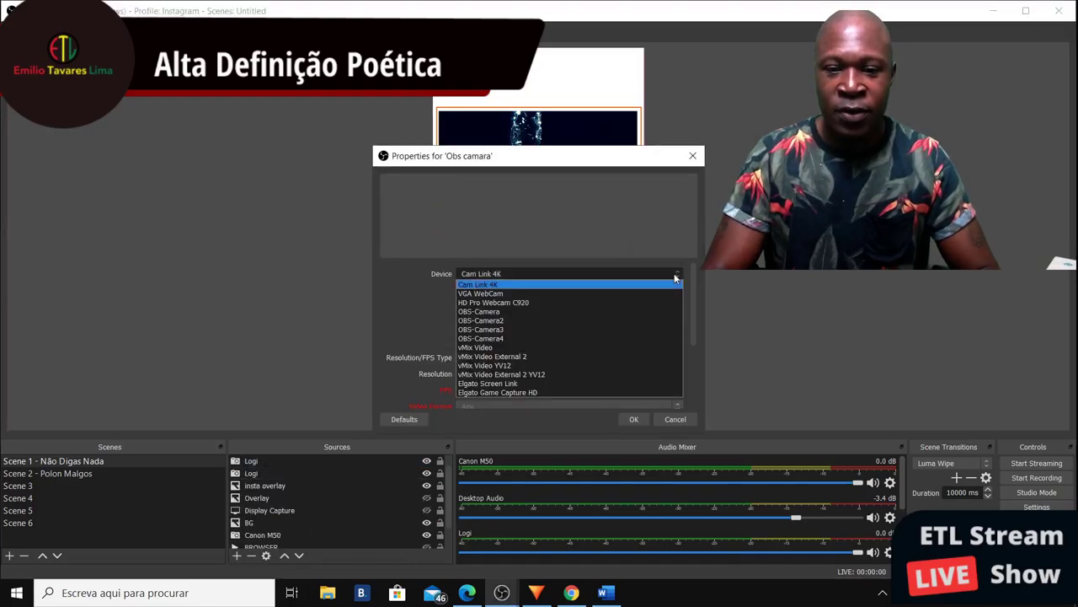
click(608, 311)
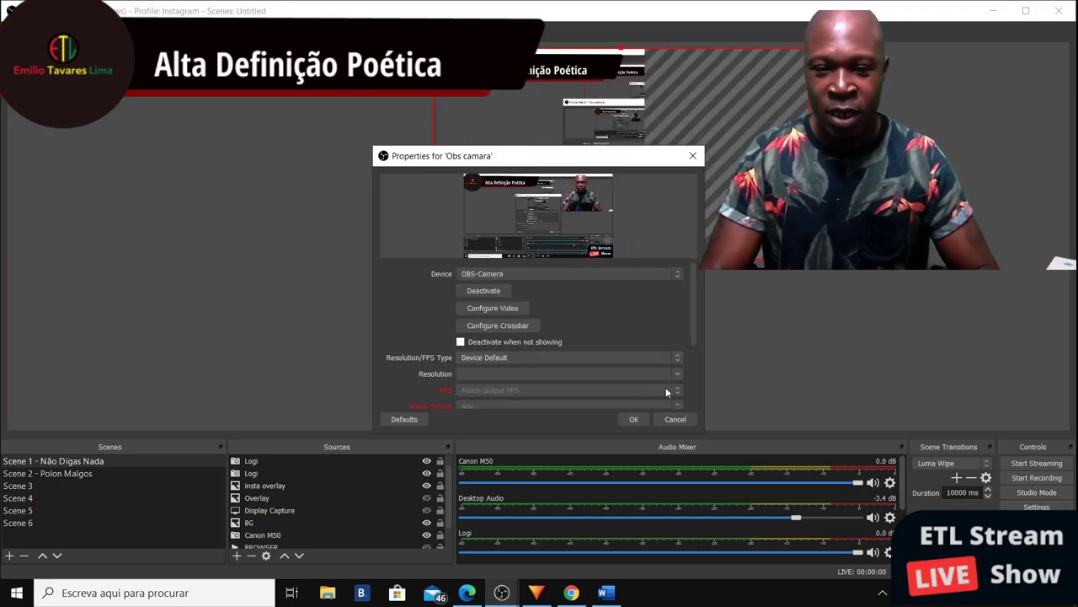
click(676, 359)
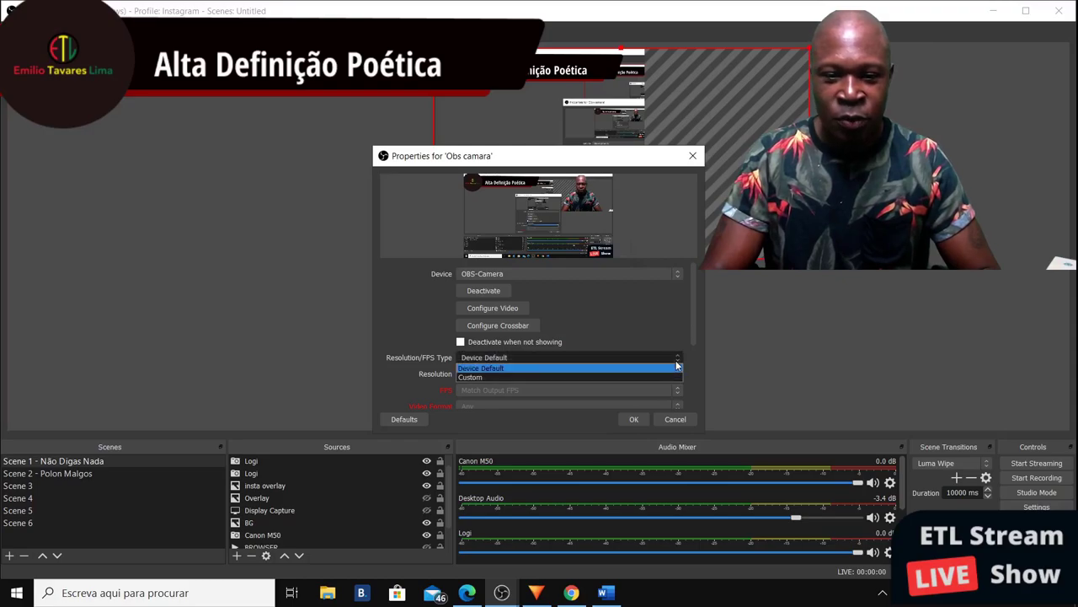
click(611, 370)
key(Return)
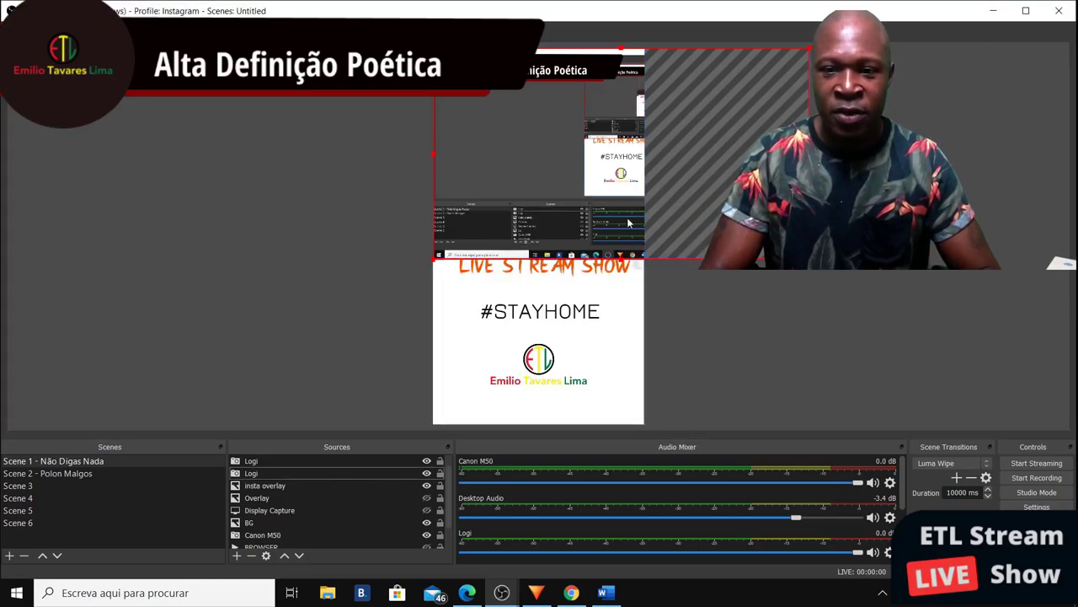
drag(571, 182, 452, 209)
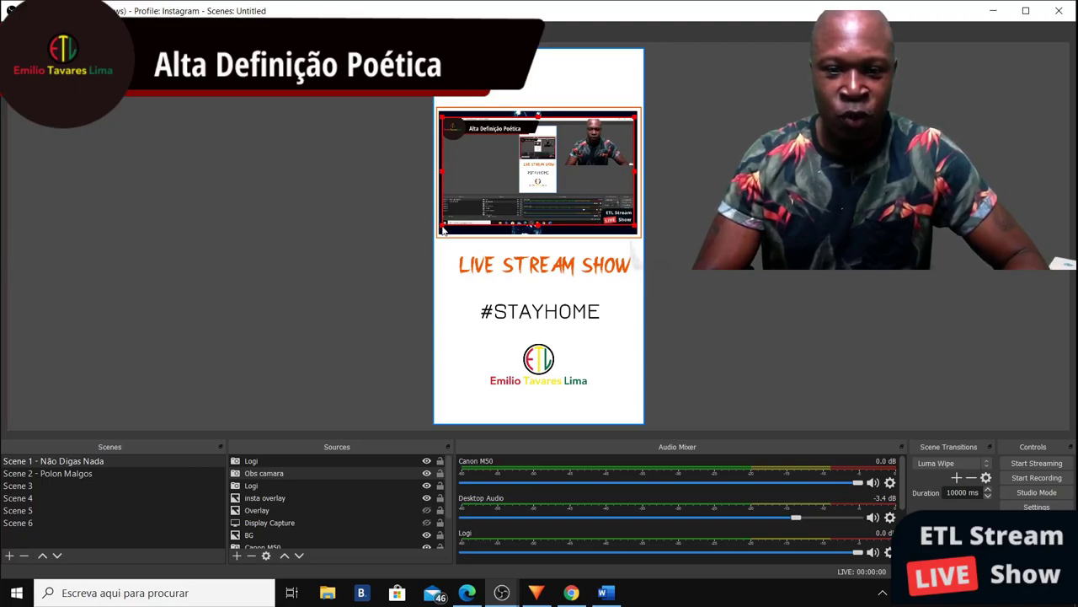
Step: Stretch the Obs camara box across the full canvas width above LIVE STREAM SHOW
drag(444, 230, 438, 242)
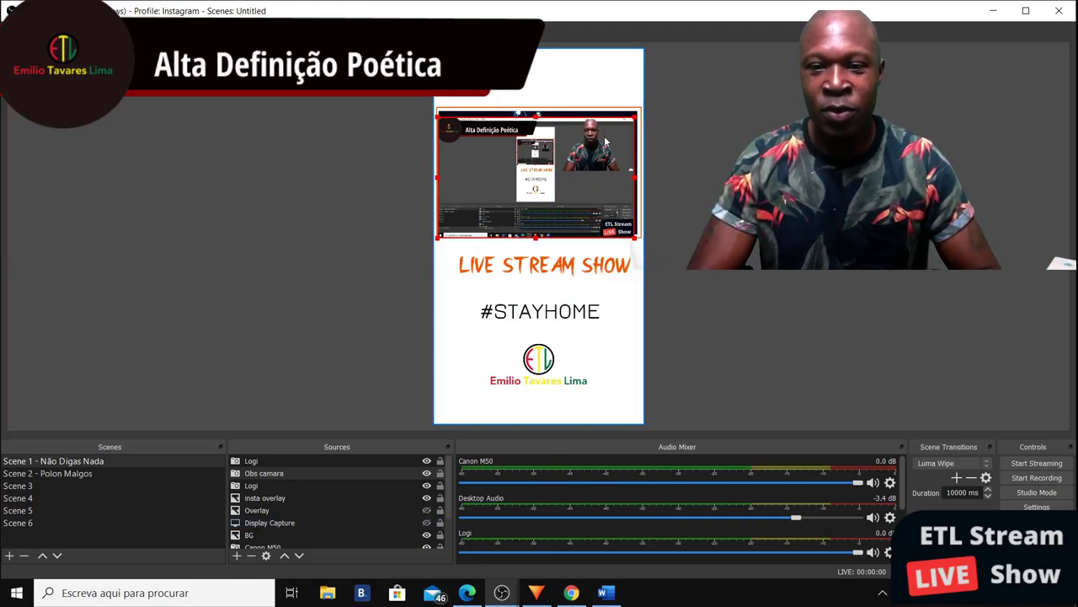
drag(437, 174, 431, 174)
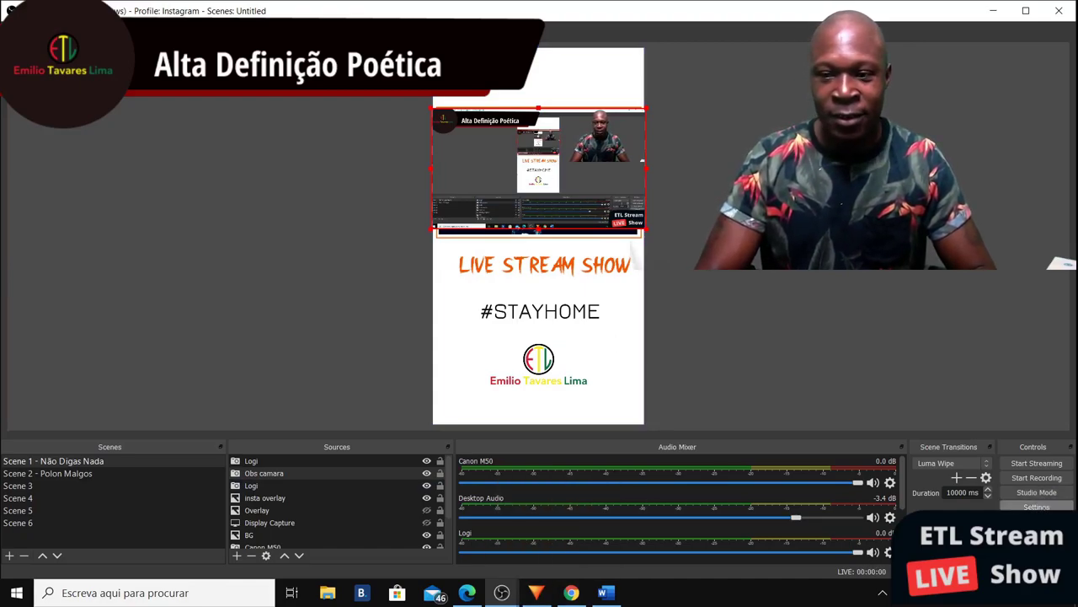
Step: Confirm the Stream settings use the Custom Instagram RTMPS server, then bring up the browser
click(1036, 507)
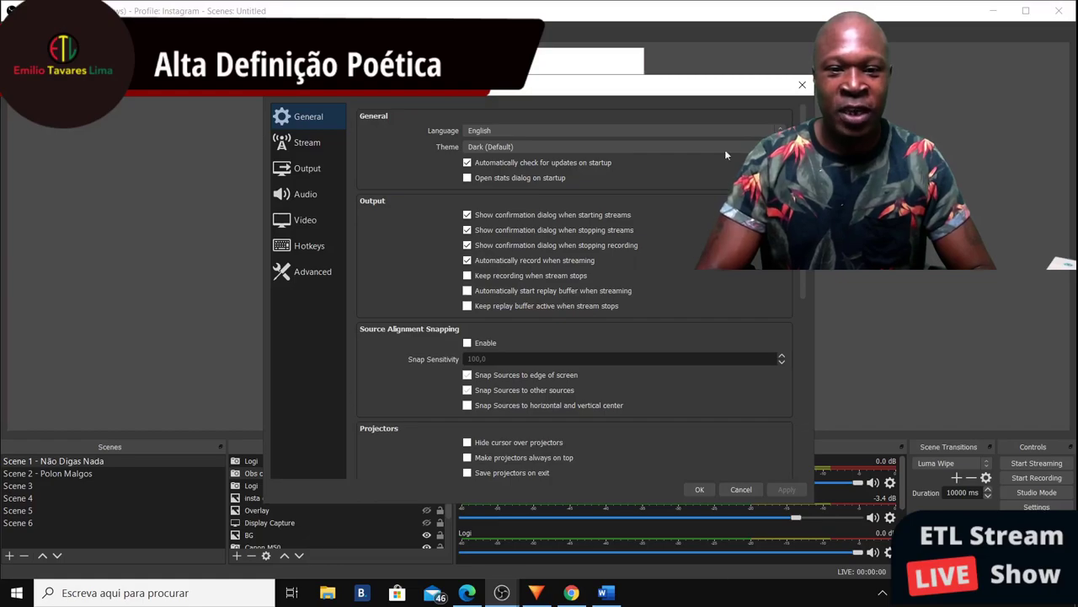
click(309, 143)
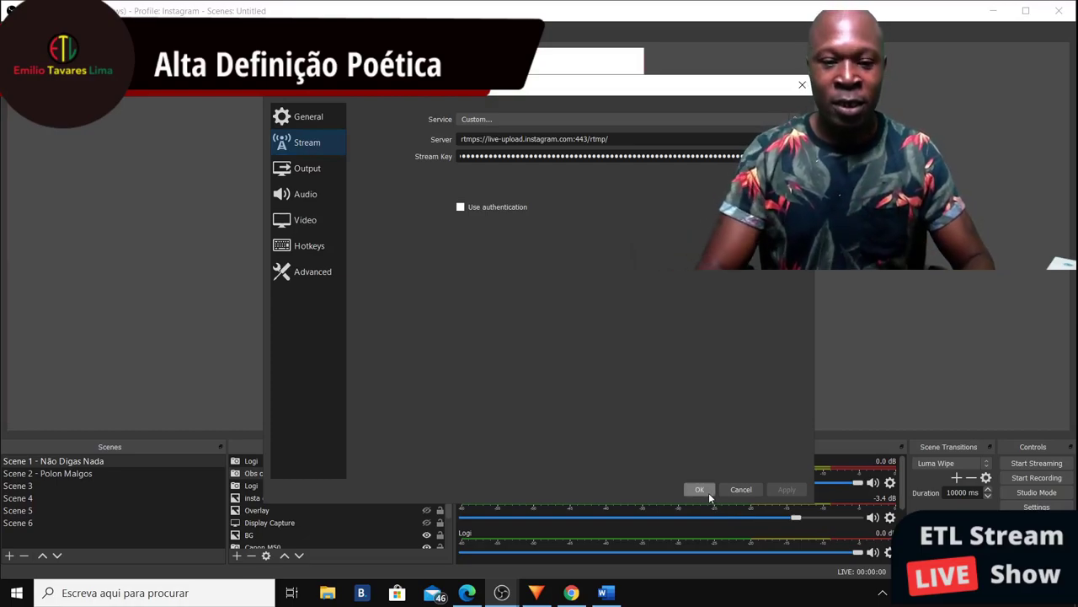
click(572, 592)
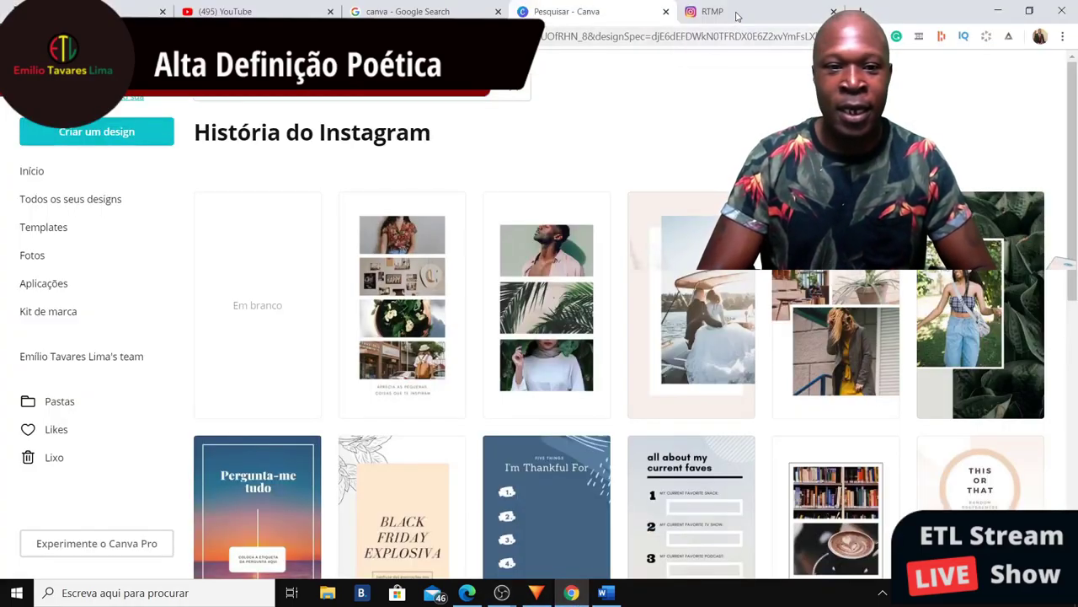
Step: On InstaFeed's RTMP page, create a new Instagram broadcast
key(ctrl+Tab)
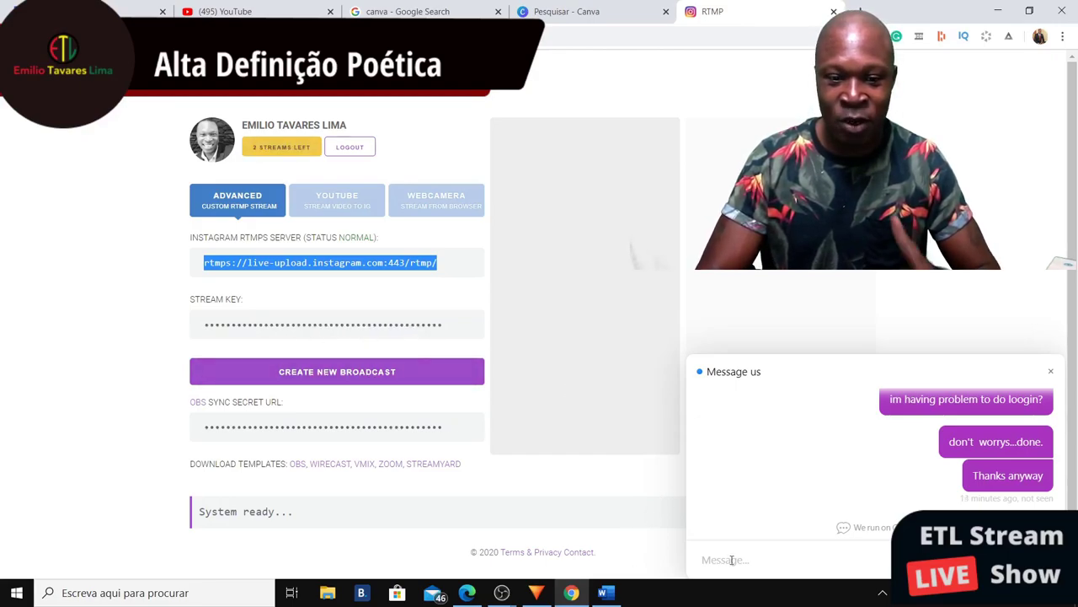
key(super+6)
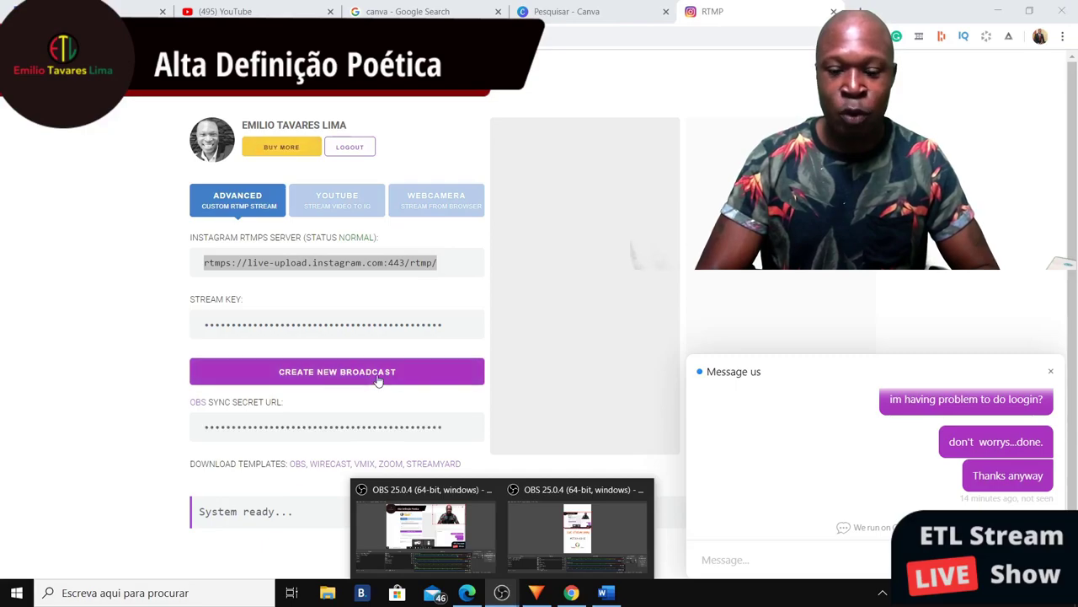
click(377, 380)
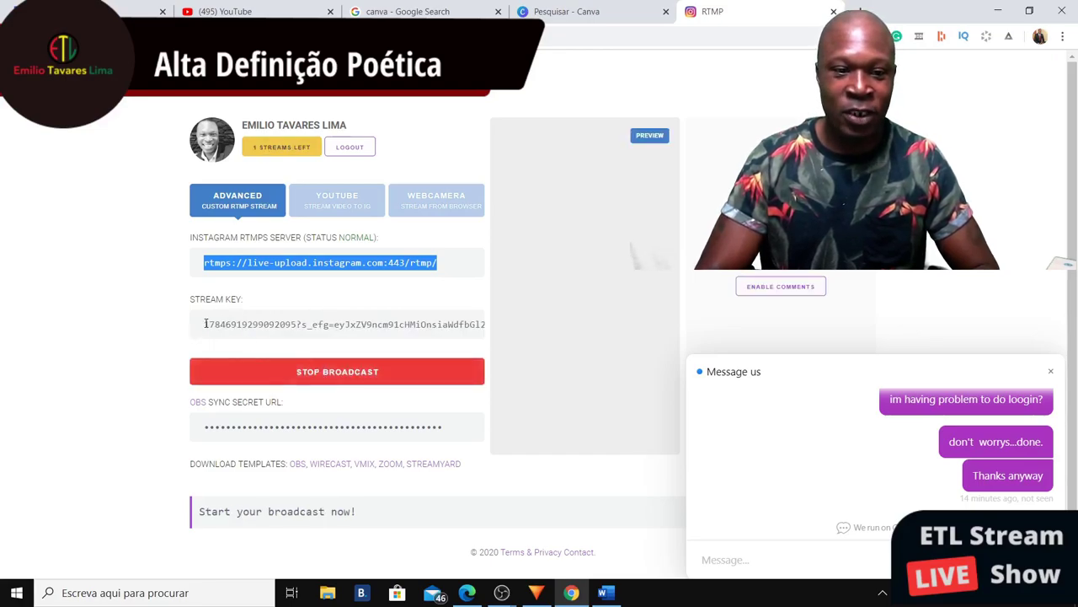
Step: Copy the new broadcast's stream key and return to the OBS stream settings
drag(345, 327, 498, 340)
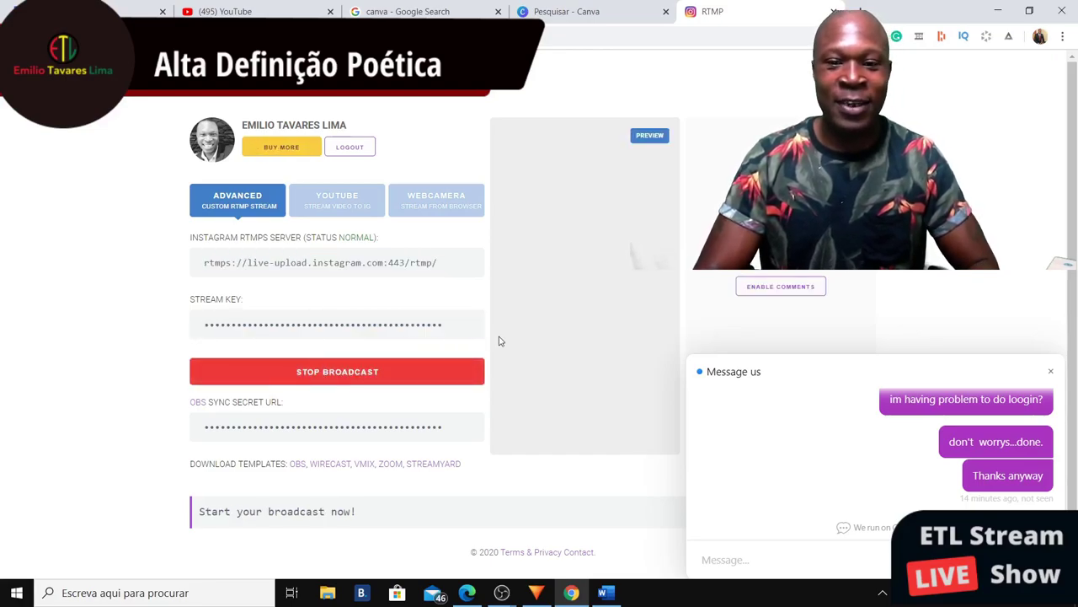
click(431, 325)
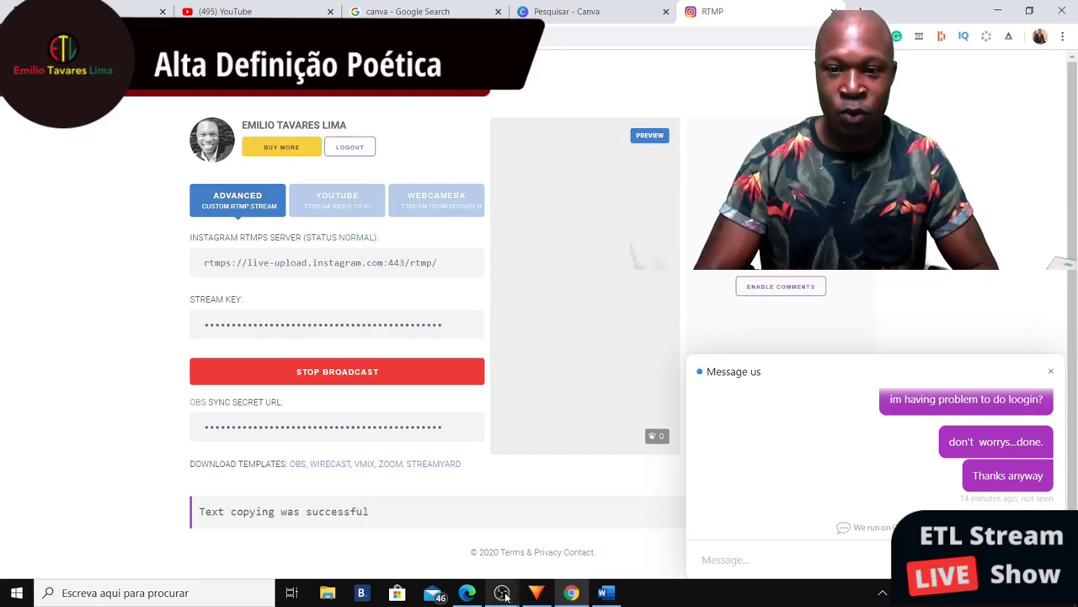
mouse_move(503, 594)
click(578, 549)
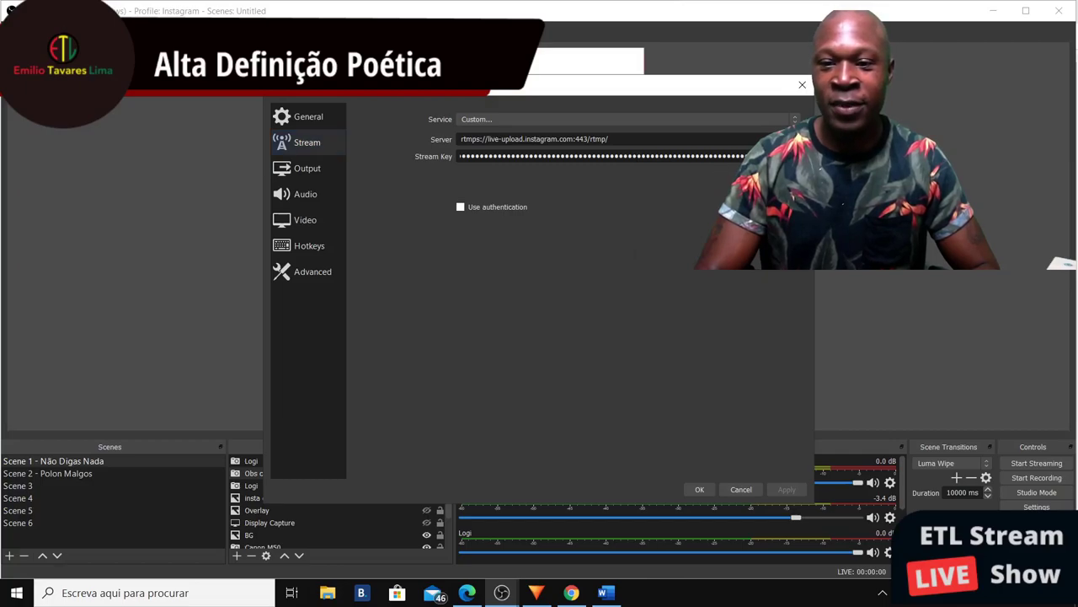
Step: Paste the new stream key into OBS's Stream Key field and save the settings
key(ctrl+v)
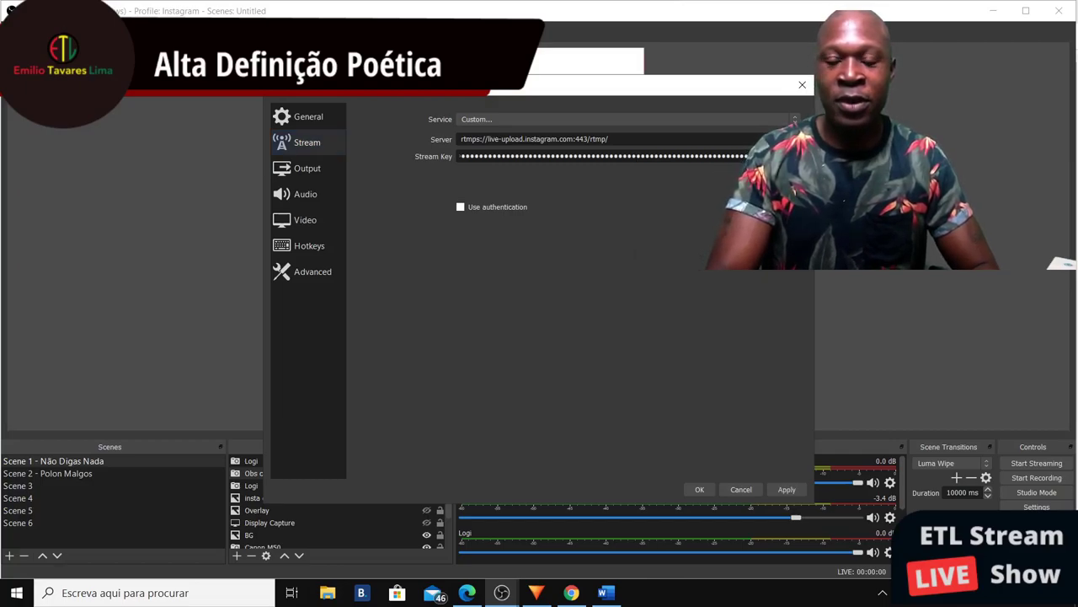
click(787, 490)
click(700, 489)
Step: Start streaming live, confirming the prompt, and return to the InstaFeed page
click(1041, 465)
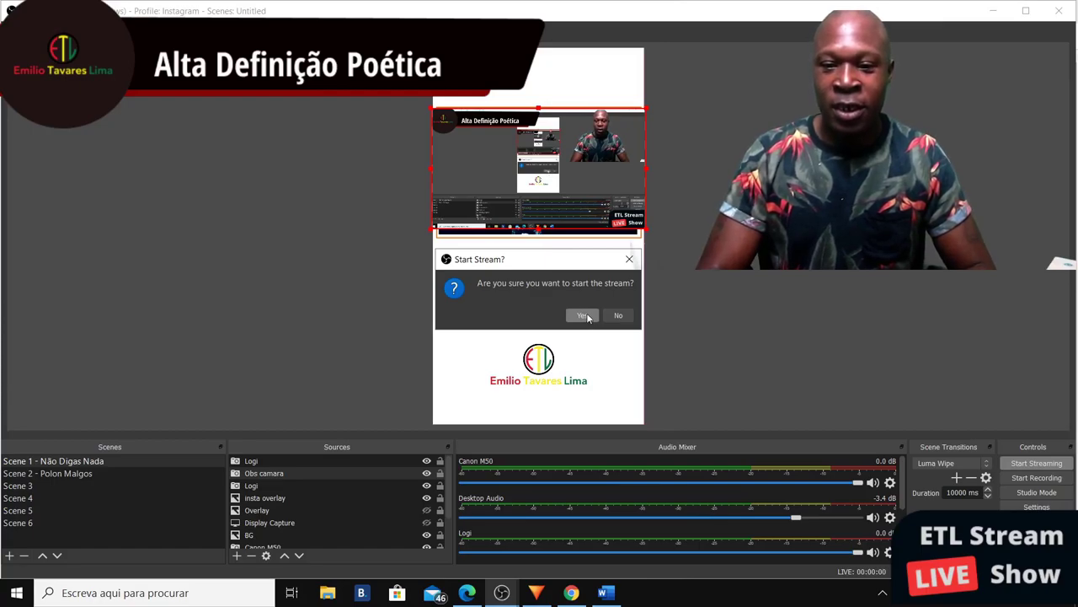
click(583, 315)
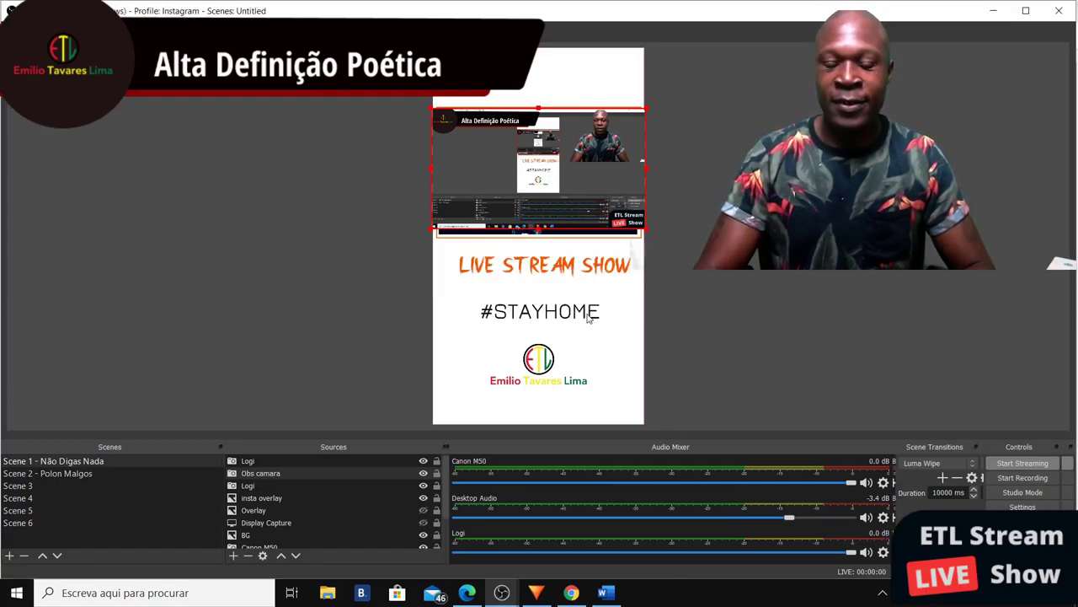
click(571, 592)
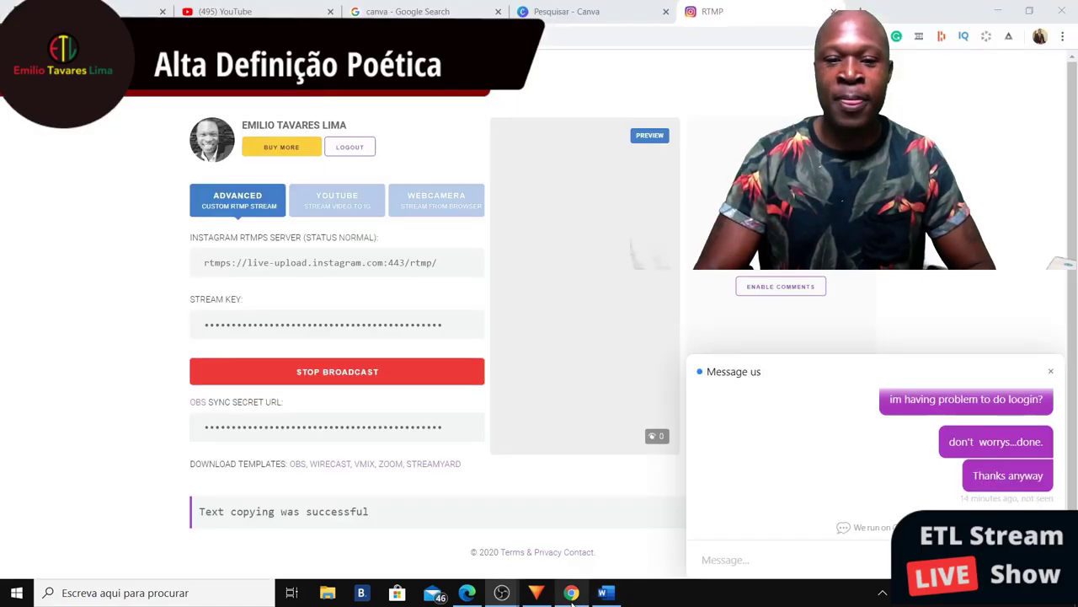